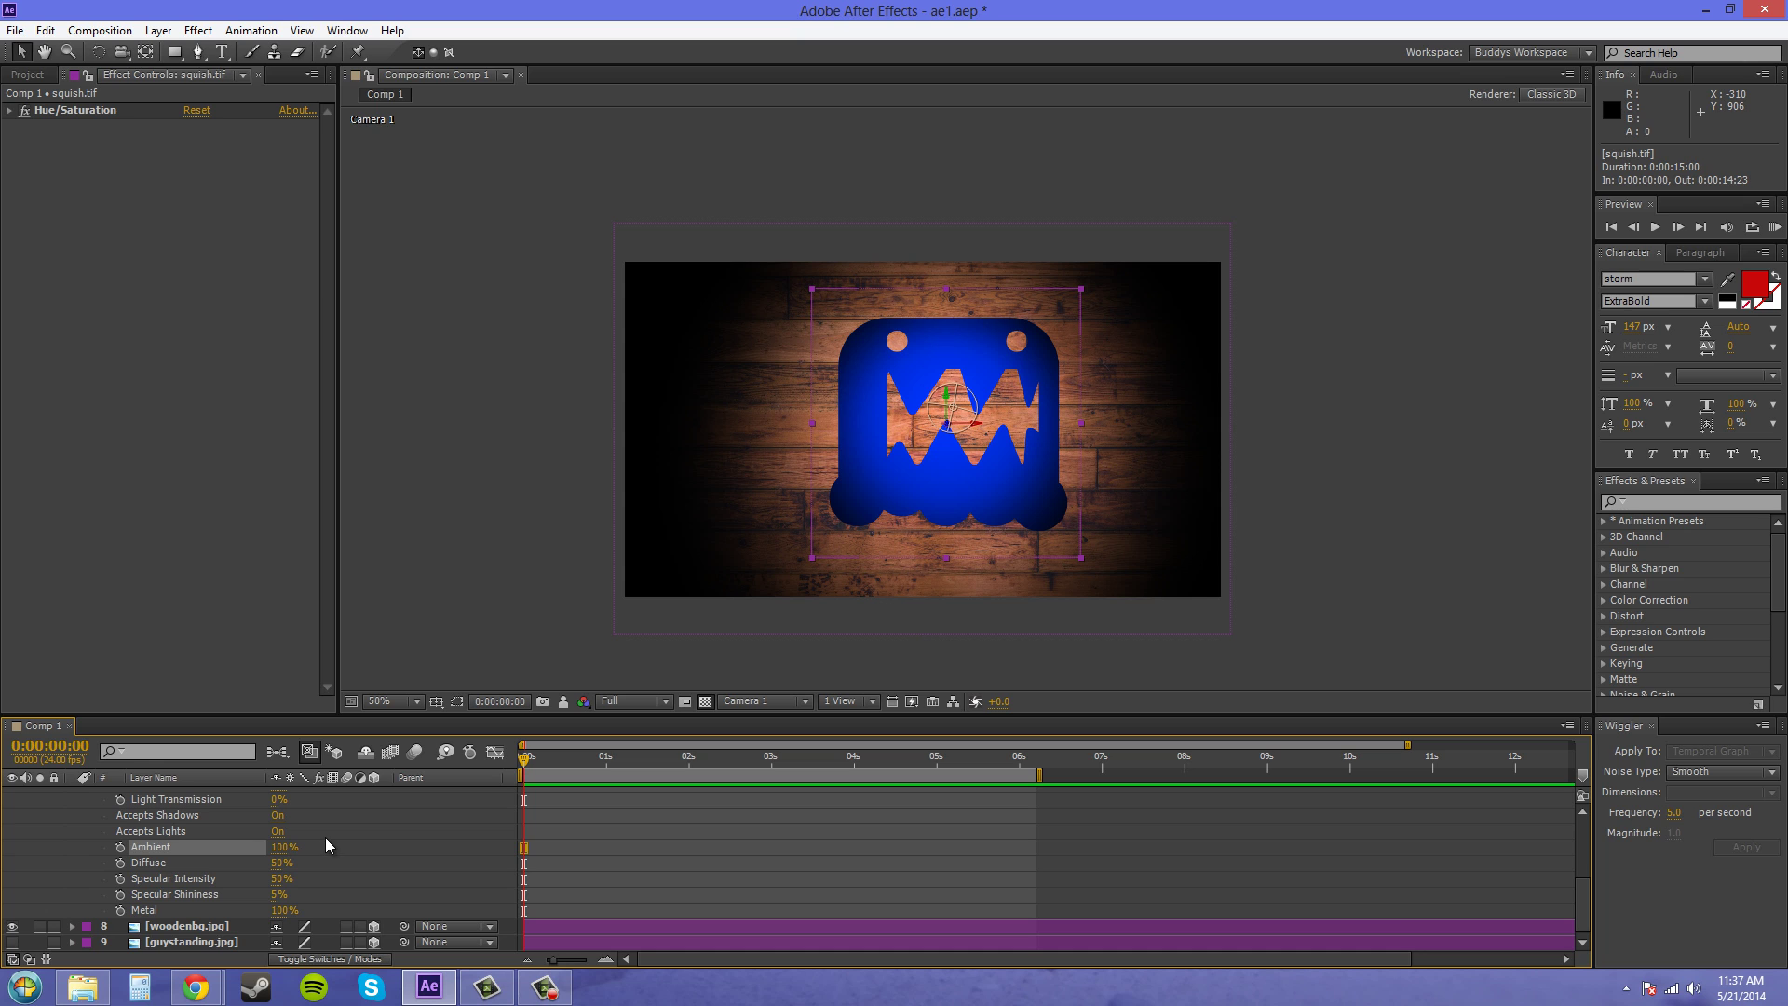
Turn on visibility of the ambient light layer to light the scene around the blue squish.tif shape
left_click_drag(291, 847, 285, 855)
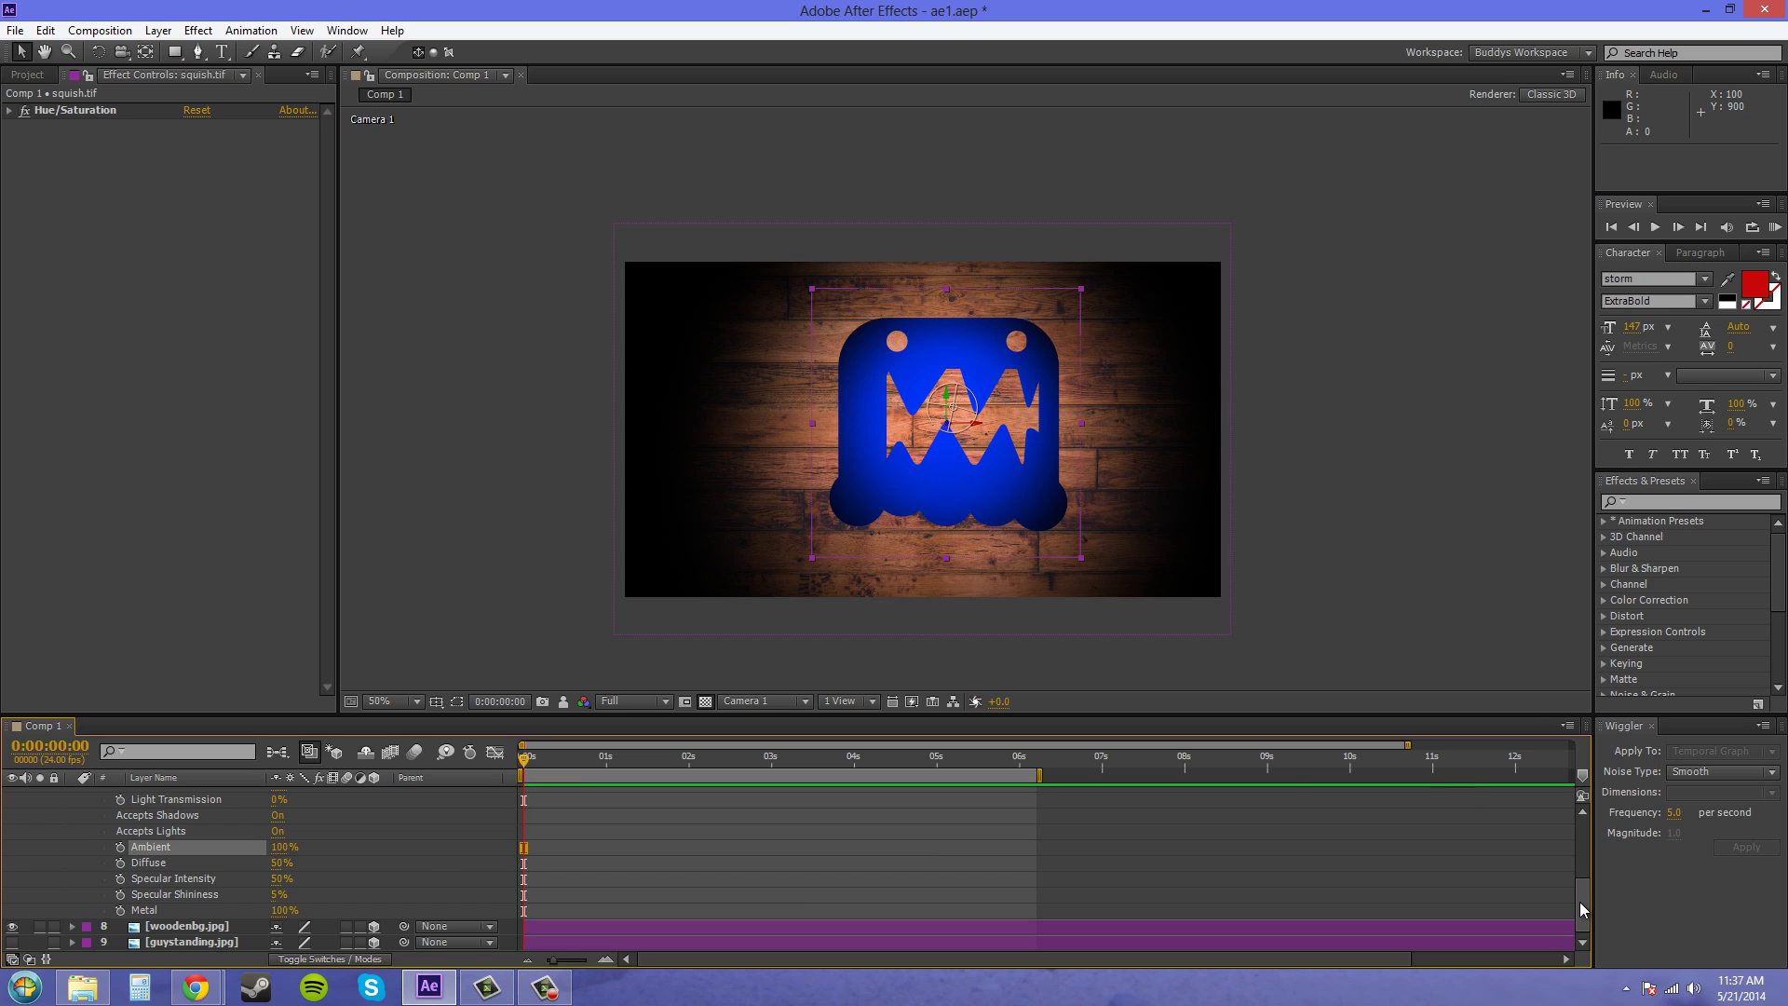
left_click_drag(1580, 901, 1590, 821)
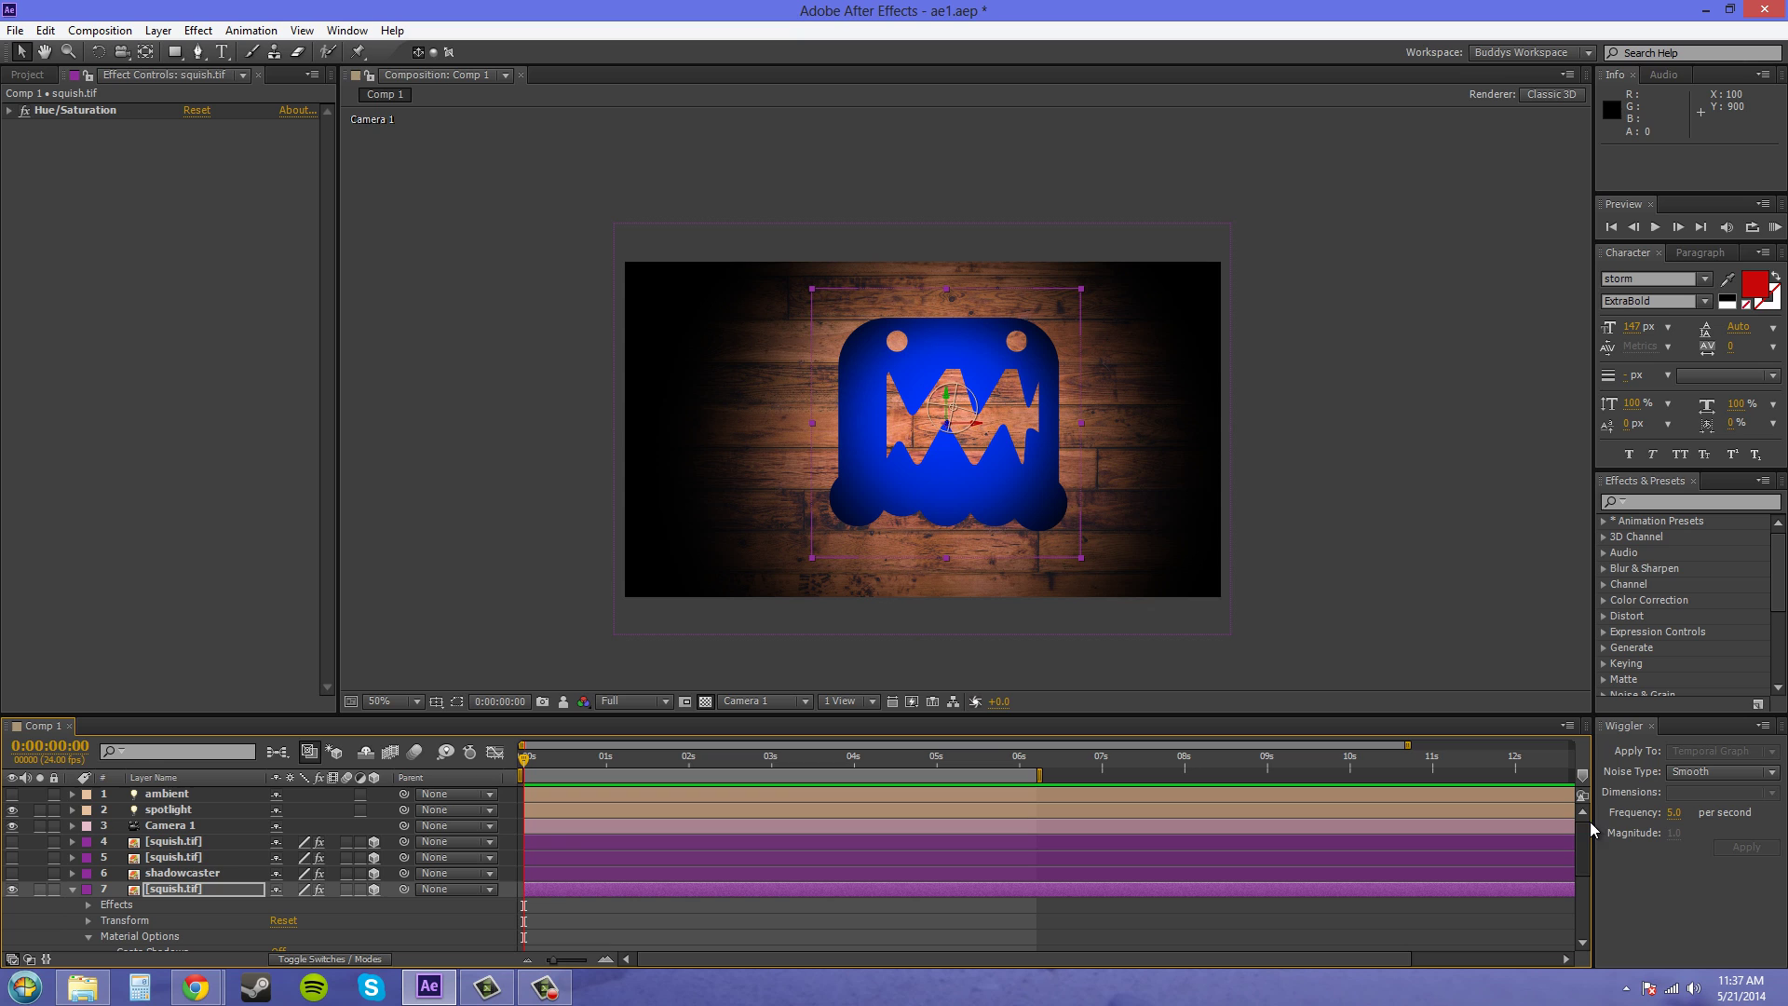
left_click(12, 794)
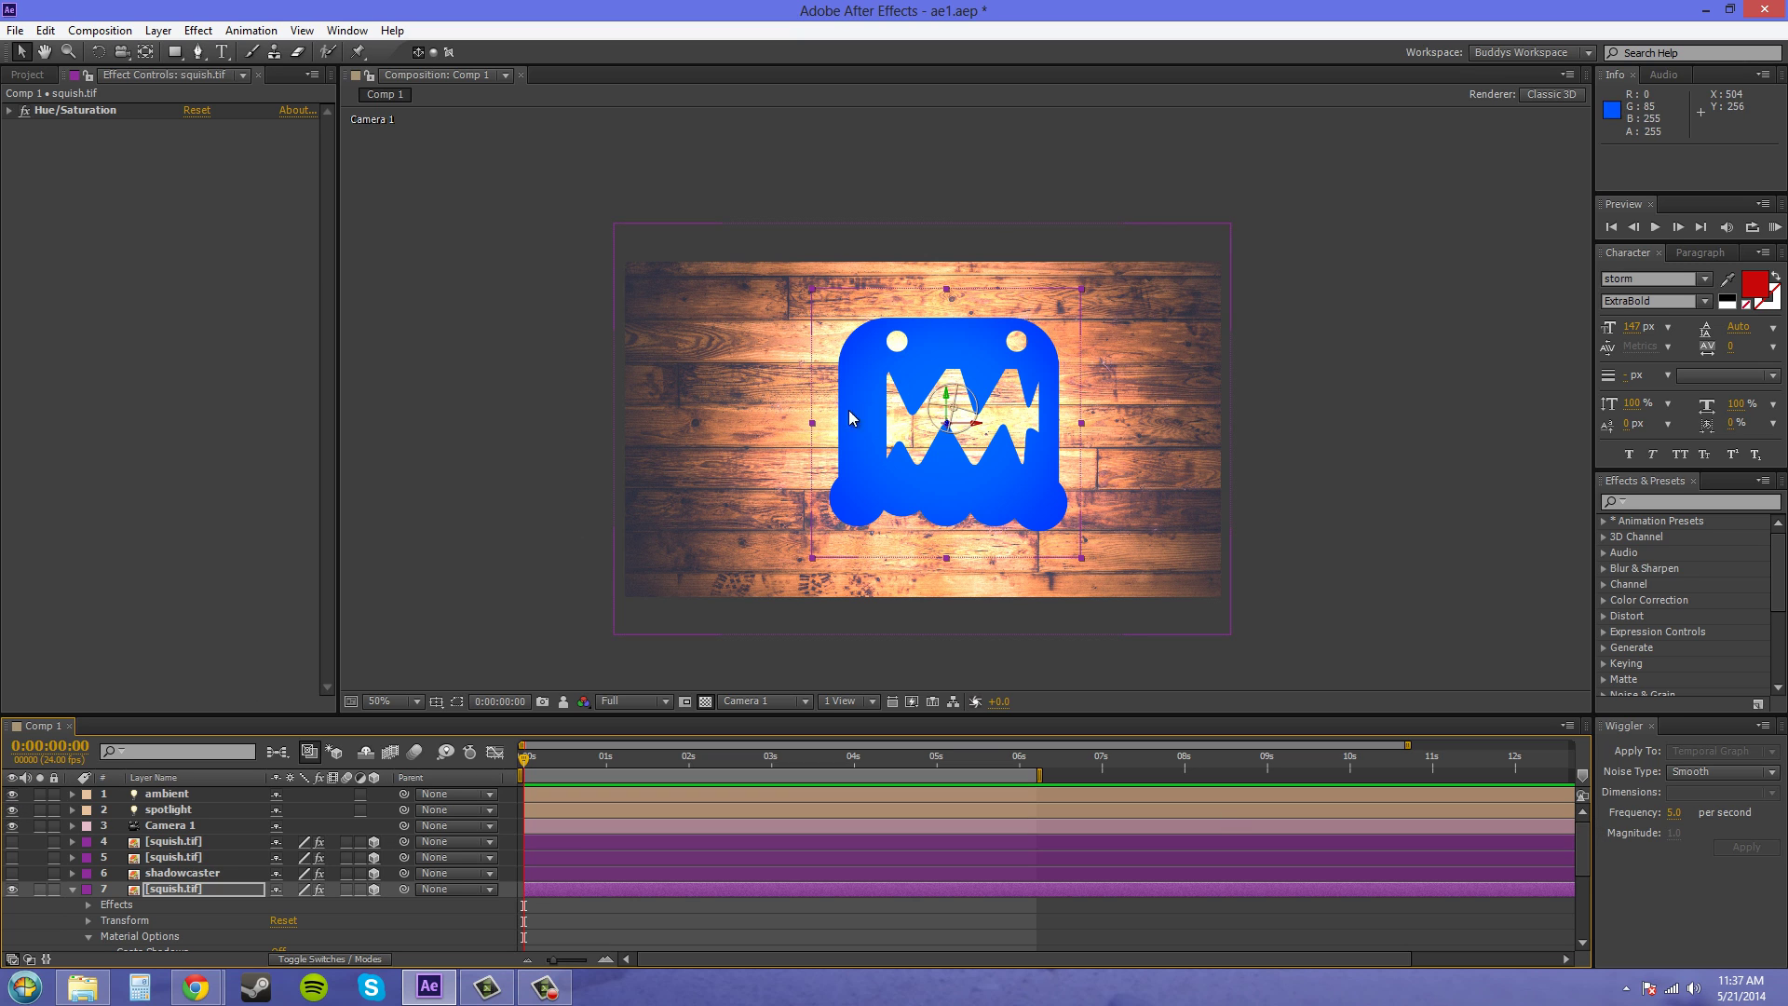
key("comma")
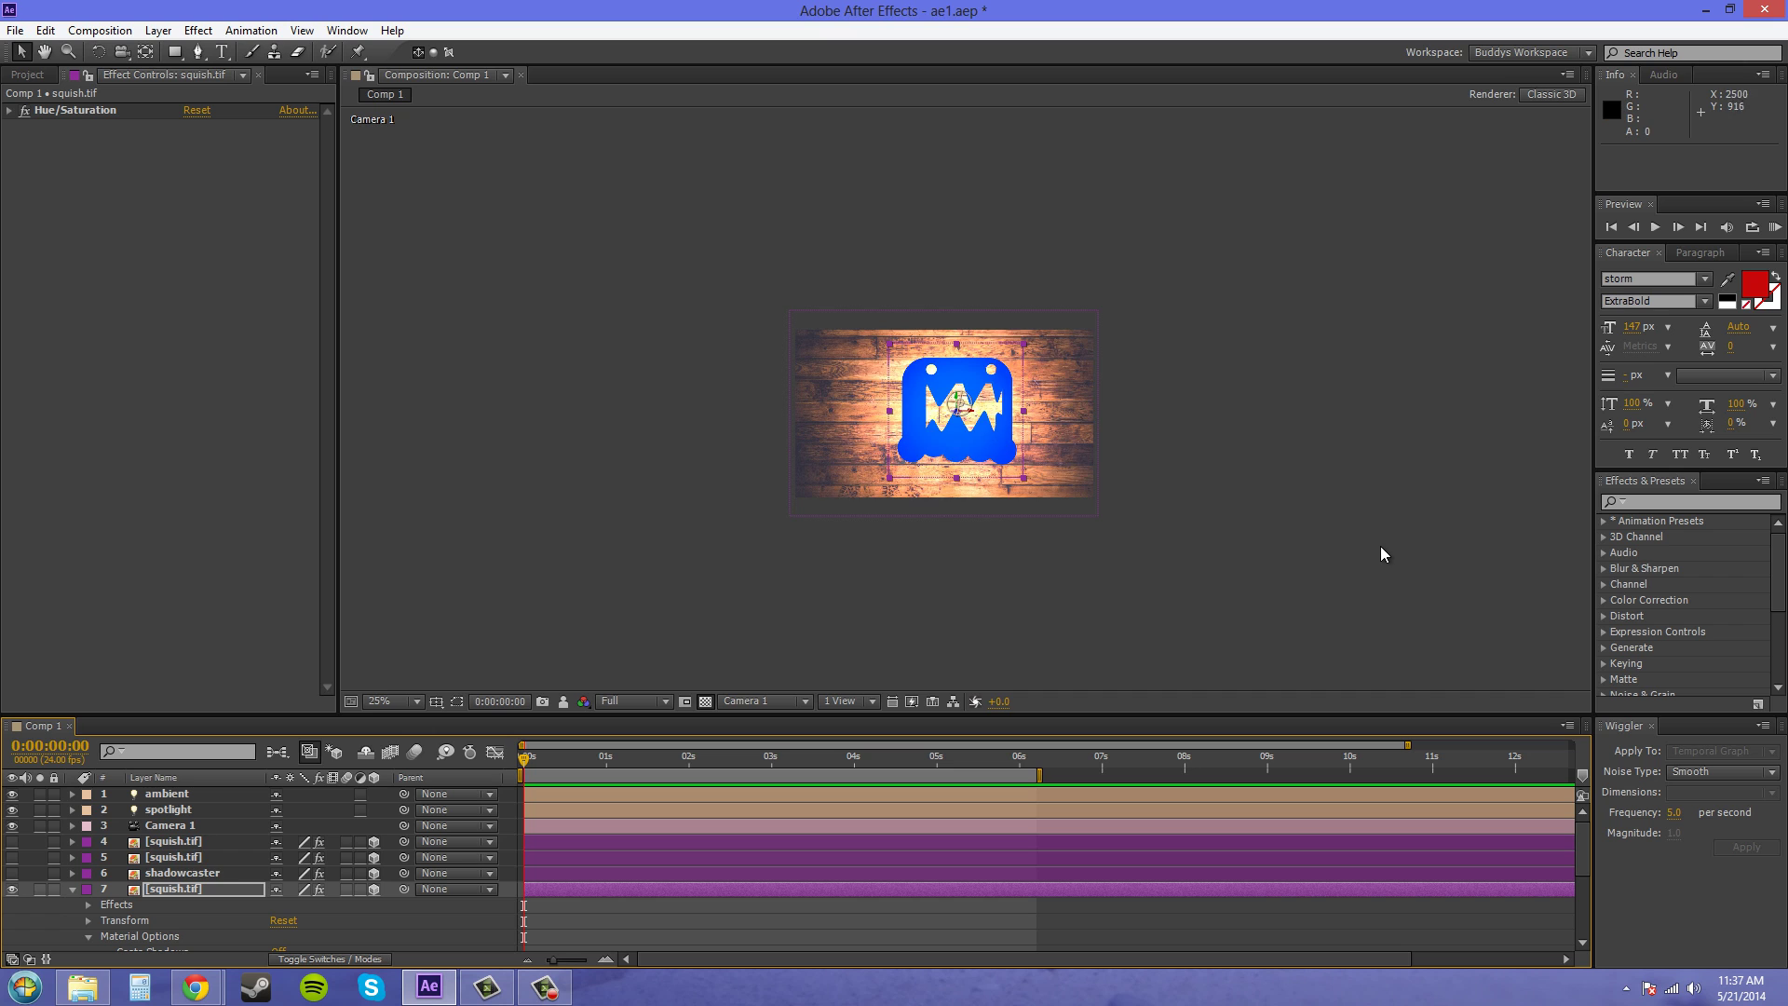
scroll(1298, 533, "up", 2)
left_click_drag(1369, 541, 1359, 424)
scroll(1340, 438, "down", 1)
left_click_drag(1589, 835, 1591, 896)
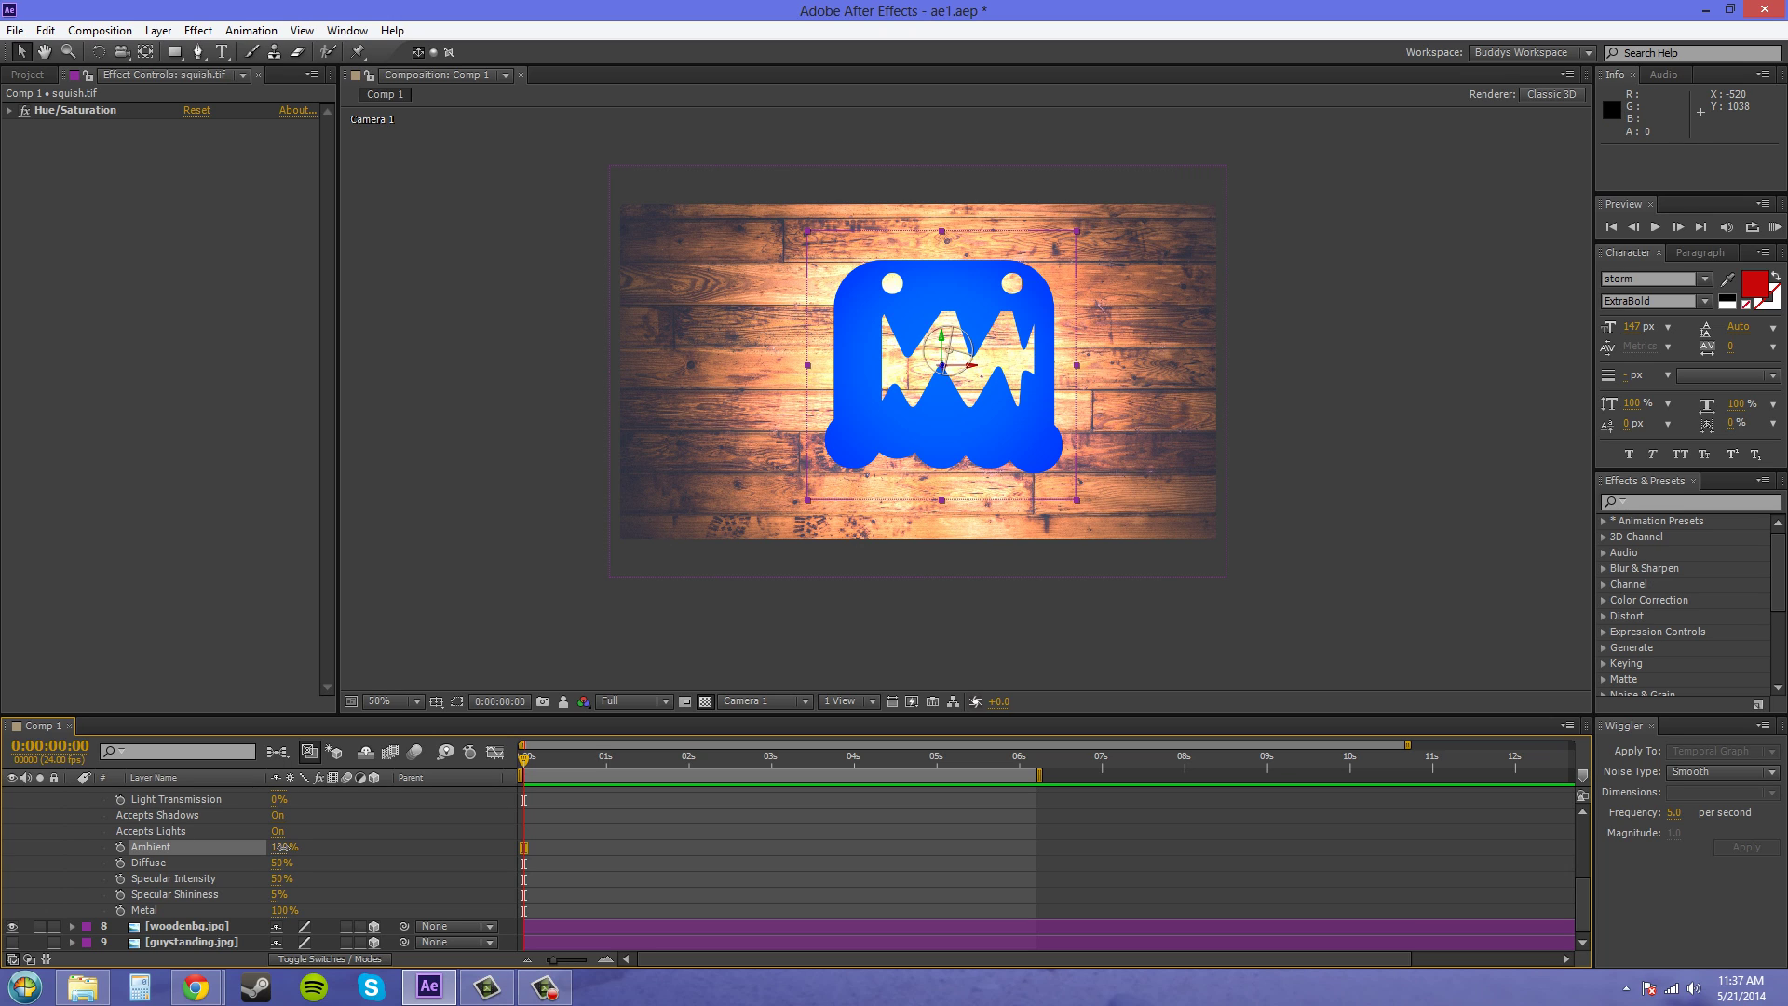
Try different Ambient values on the visible squish.tif layer while the ambient light is on
left_click_drag(279, 848, 163, 837)
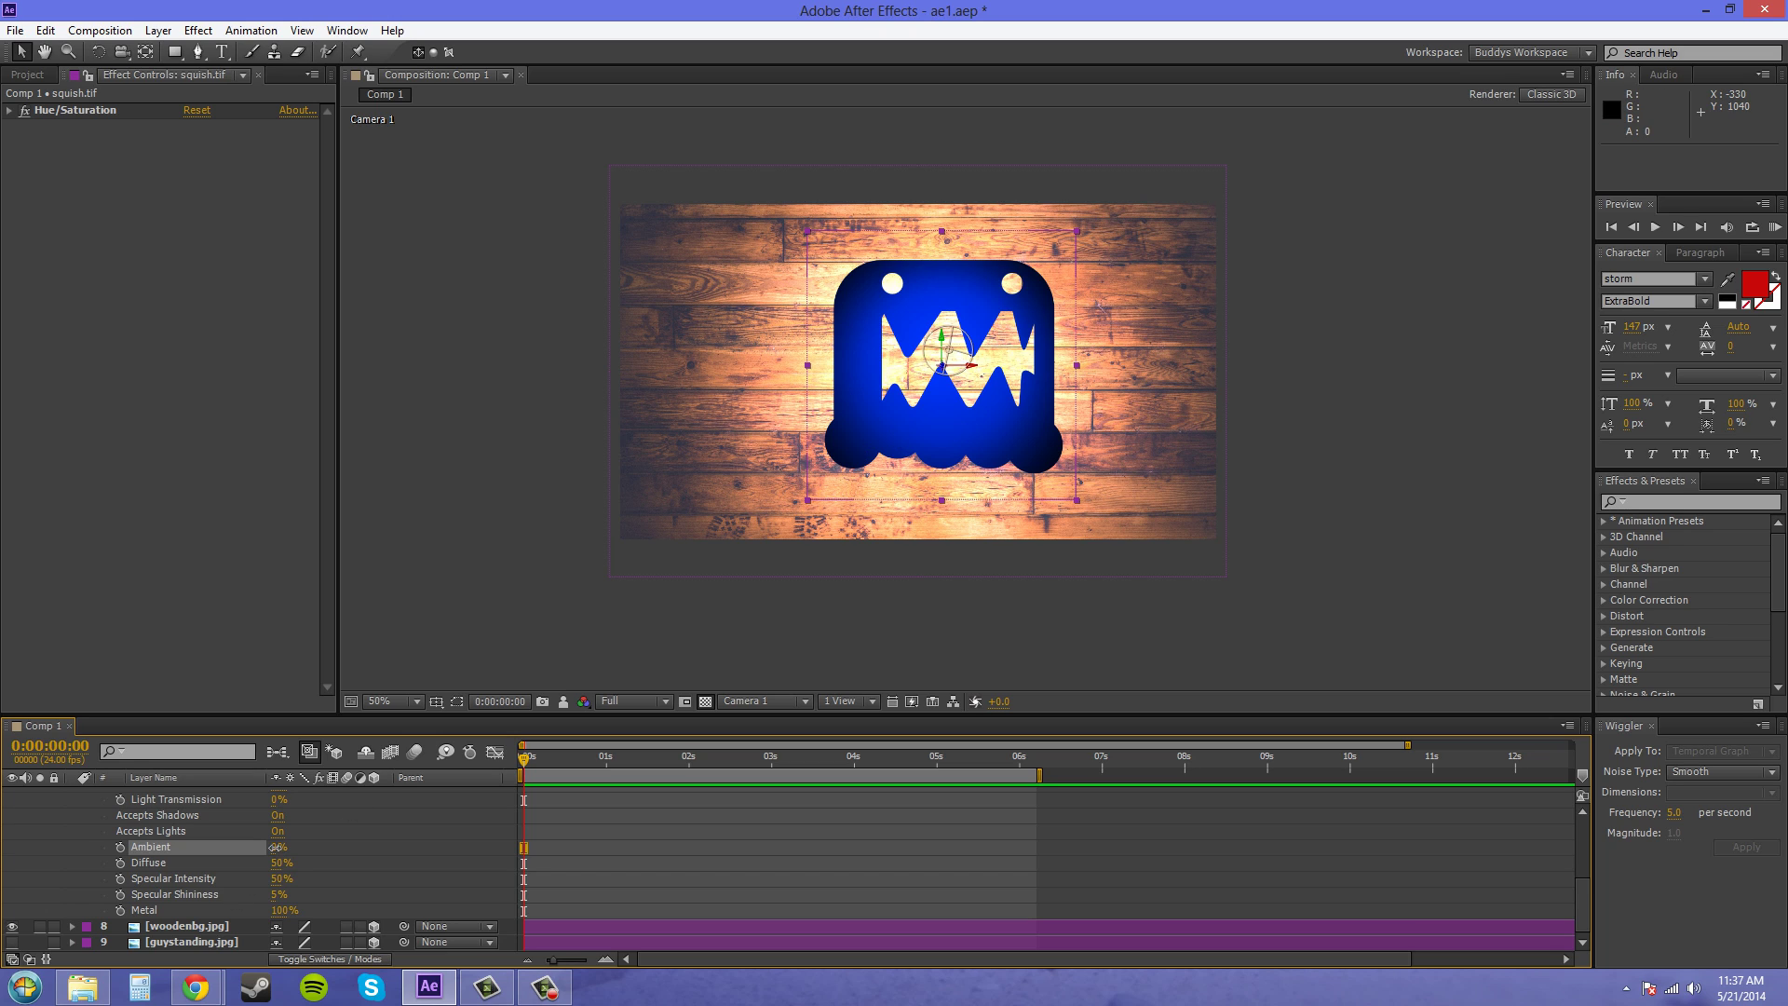
left_click_drag(278, 847, 422, 843)
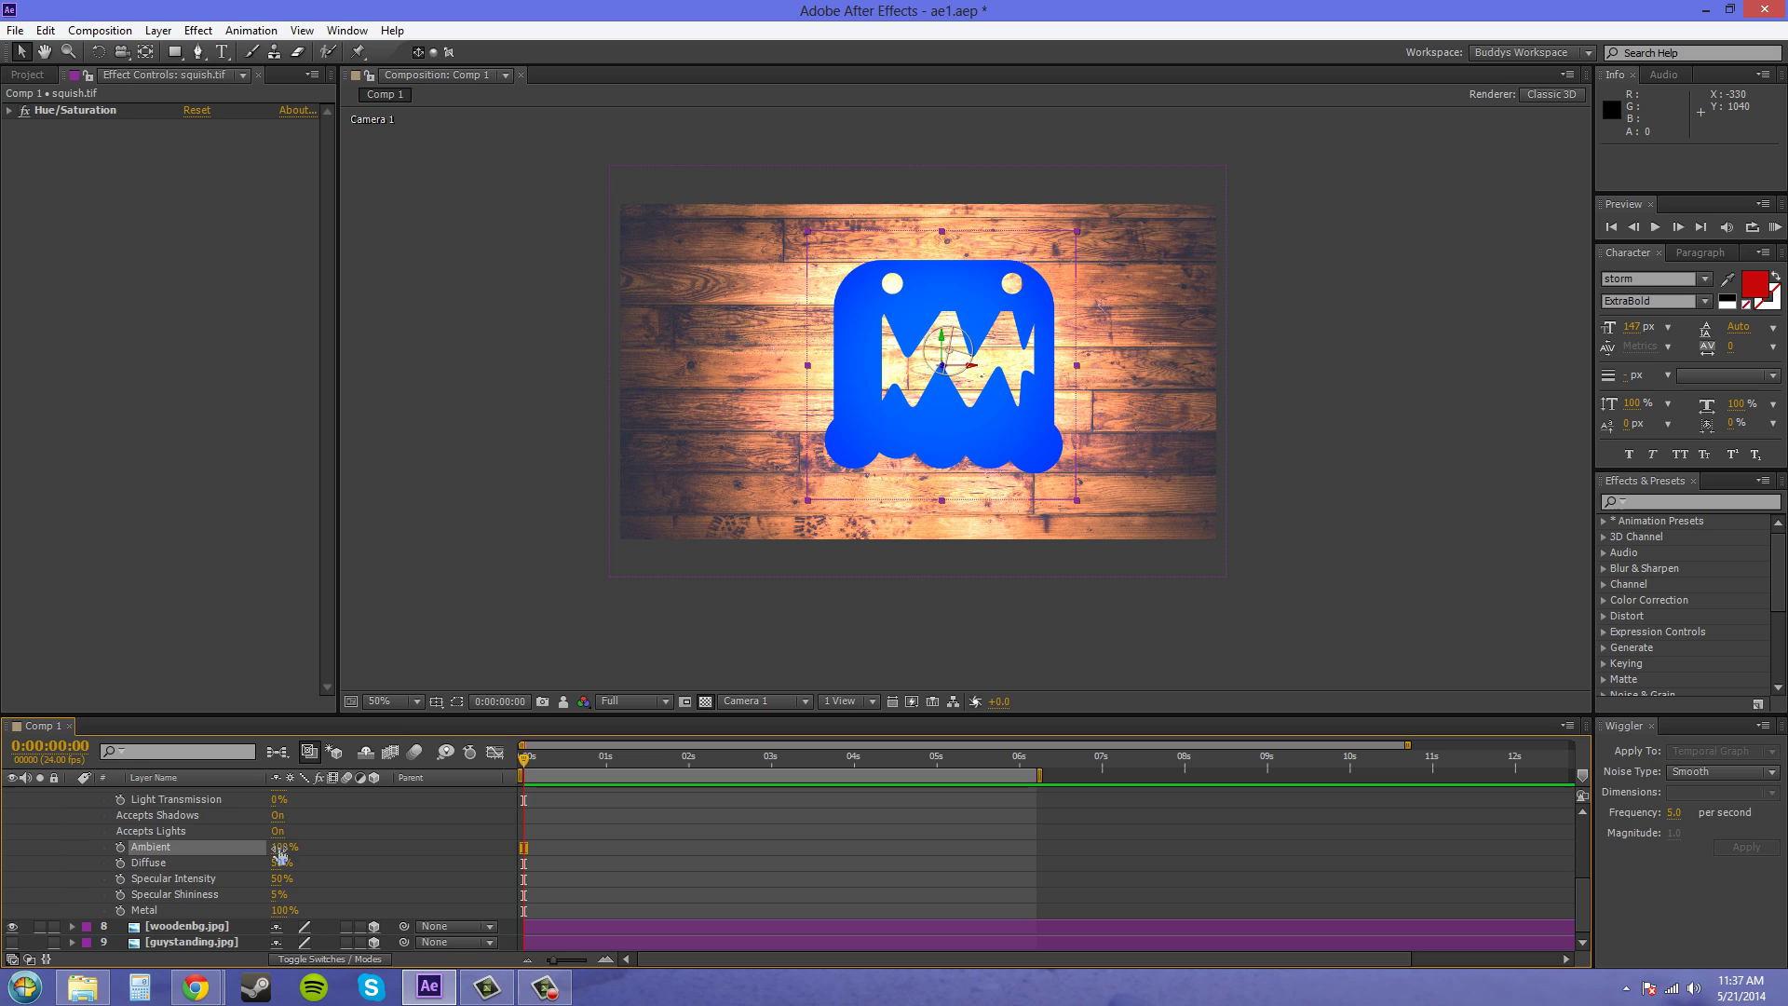
left_click_drag(279, 846, 215, 846)
Hide the ambient light layer and set the squish.tif layer's Ambient back to 100%
scroll(296, 868, "up", 5)
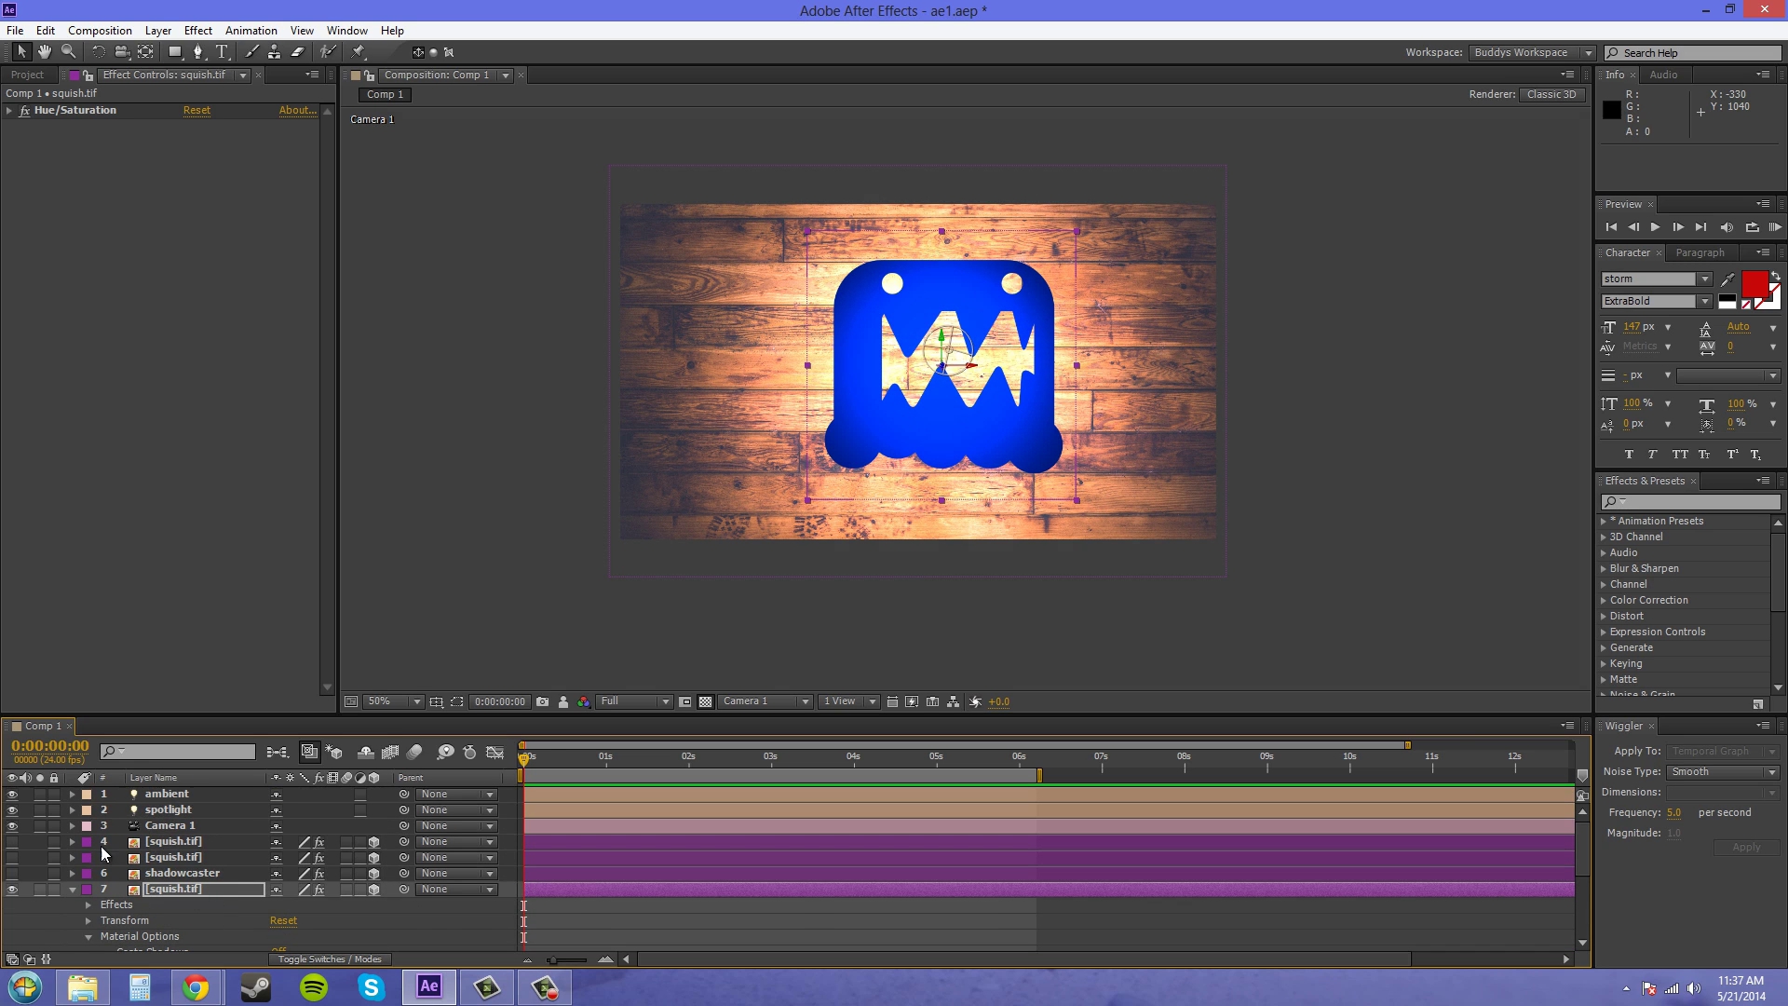
left_click(12, 794)
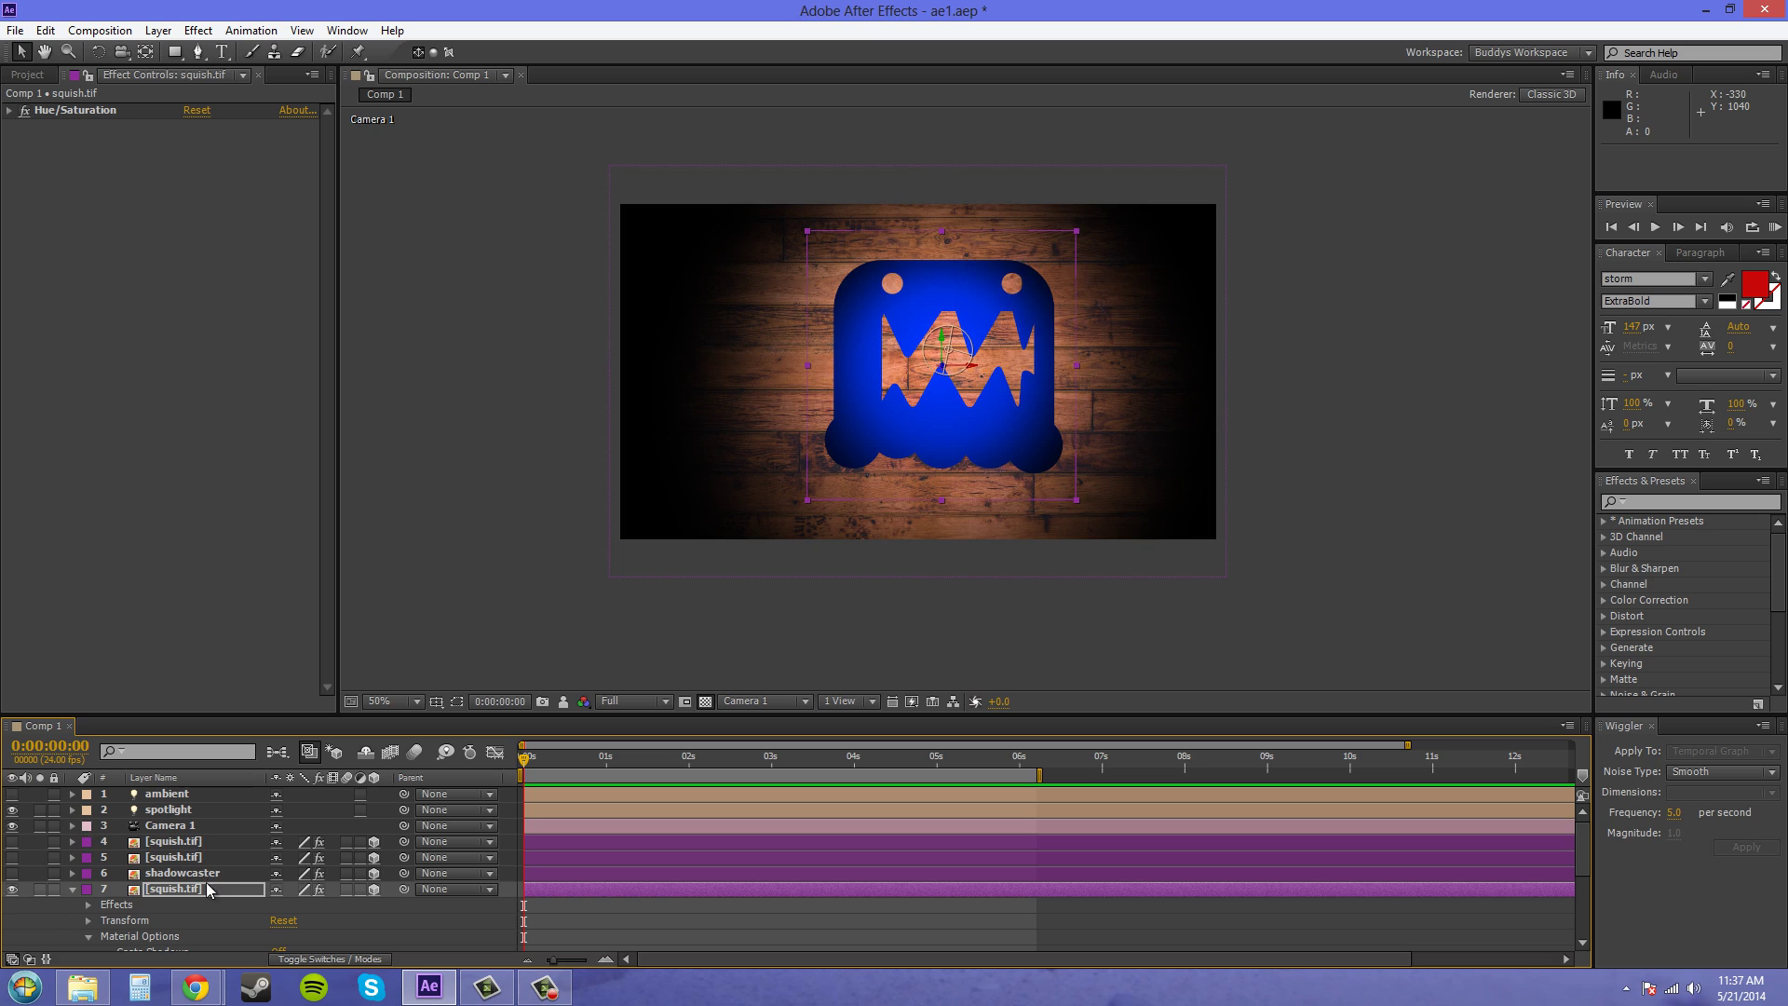
scroll(270, 908, "down", 5)
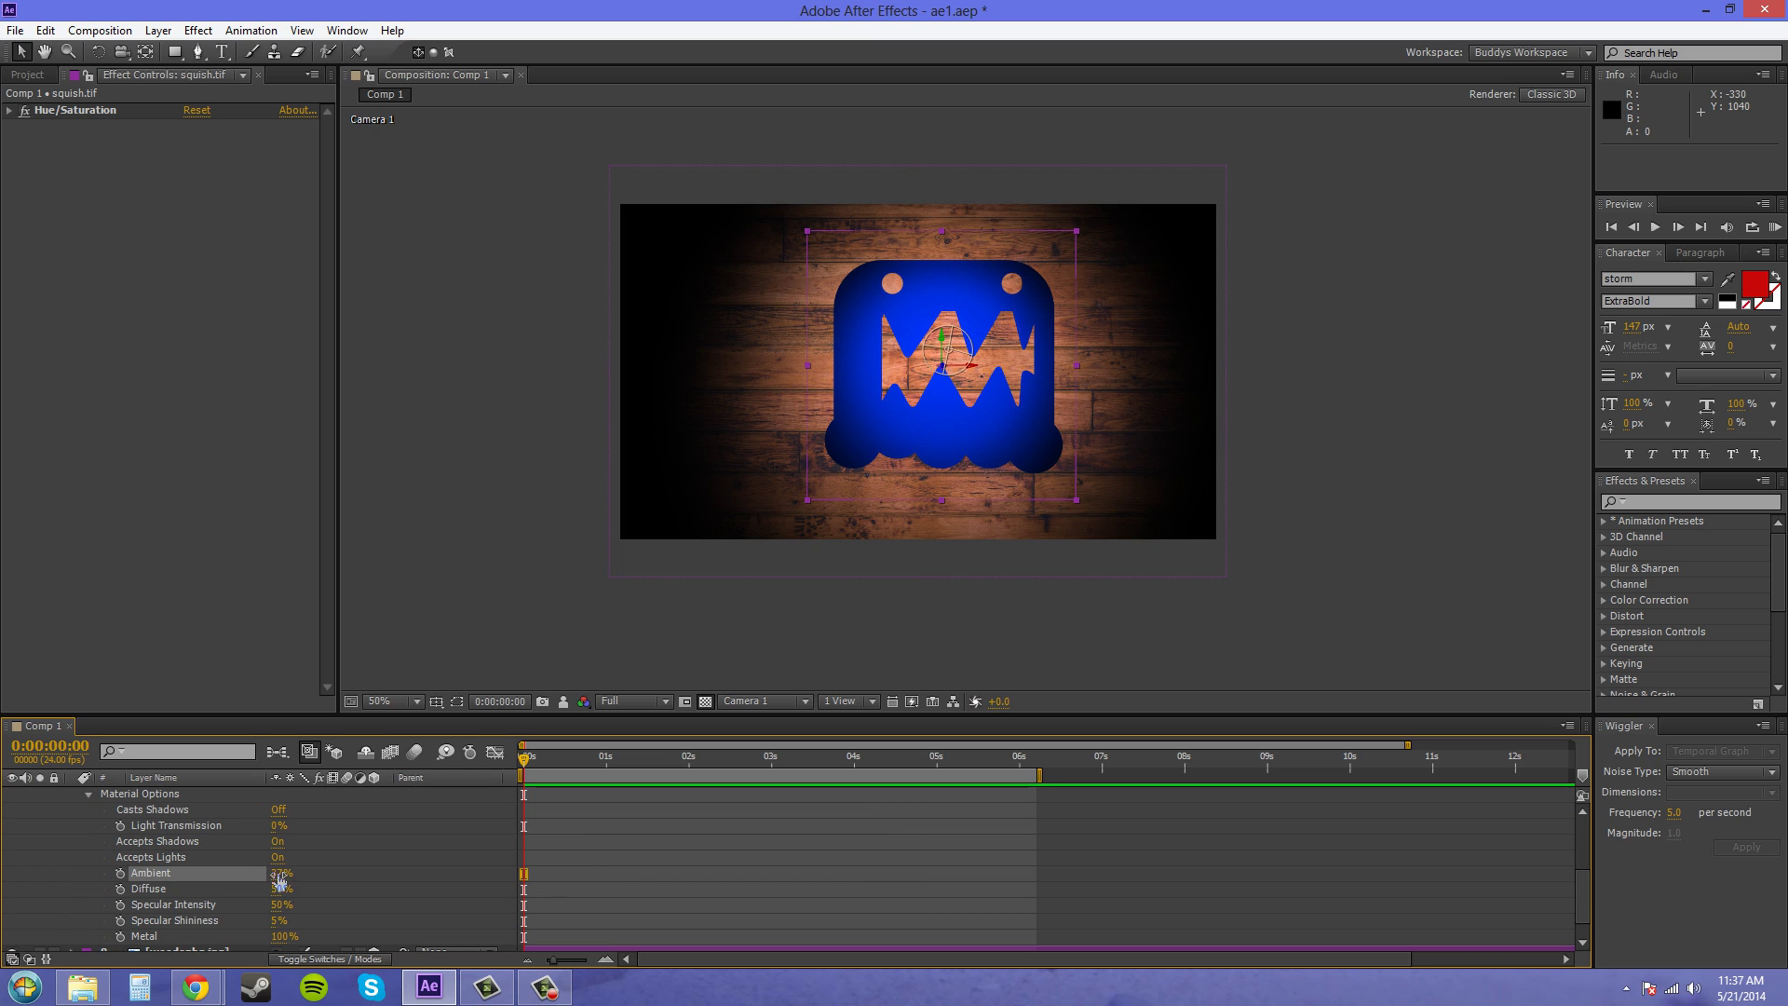
left_click_drag(279, 873, 392, 886)
scroll(396, 873, "down", 1)
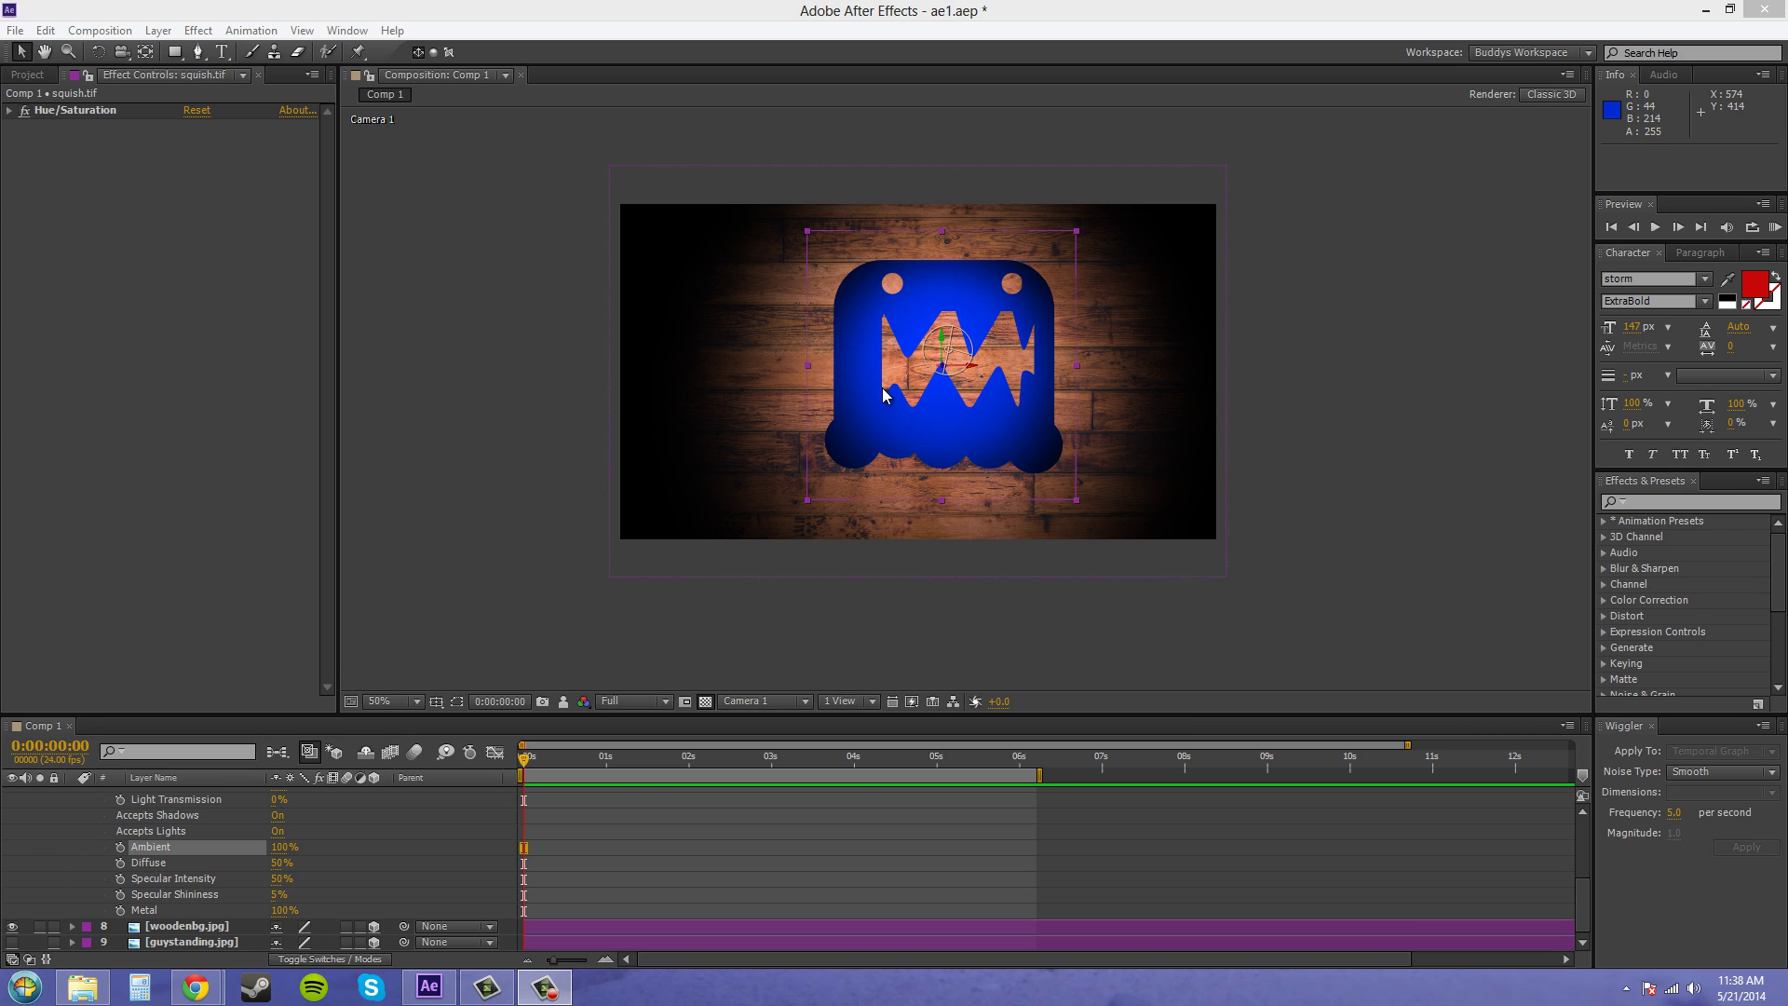
Set both Diffuse and Specular Intensity of the squish.tif layer to 0%
left_click(144, 861)
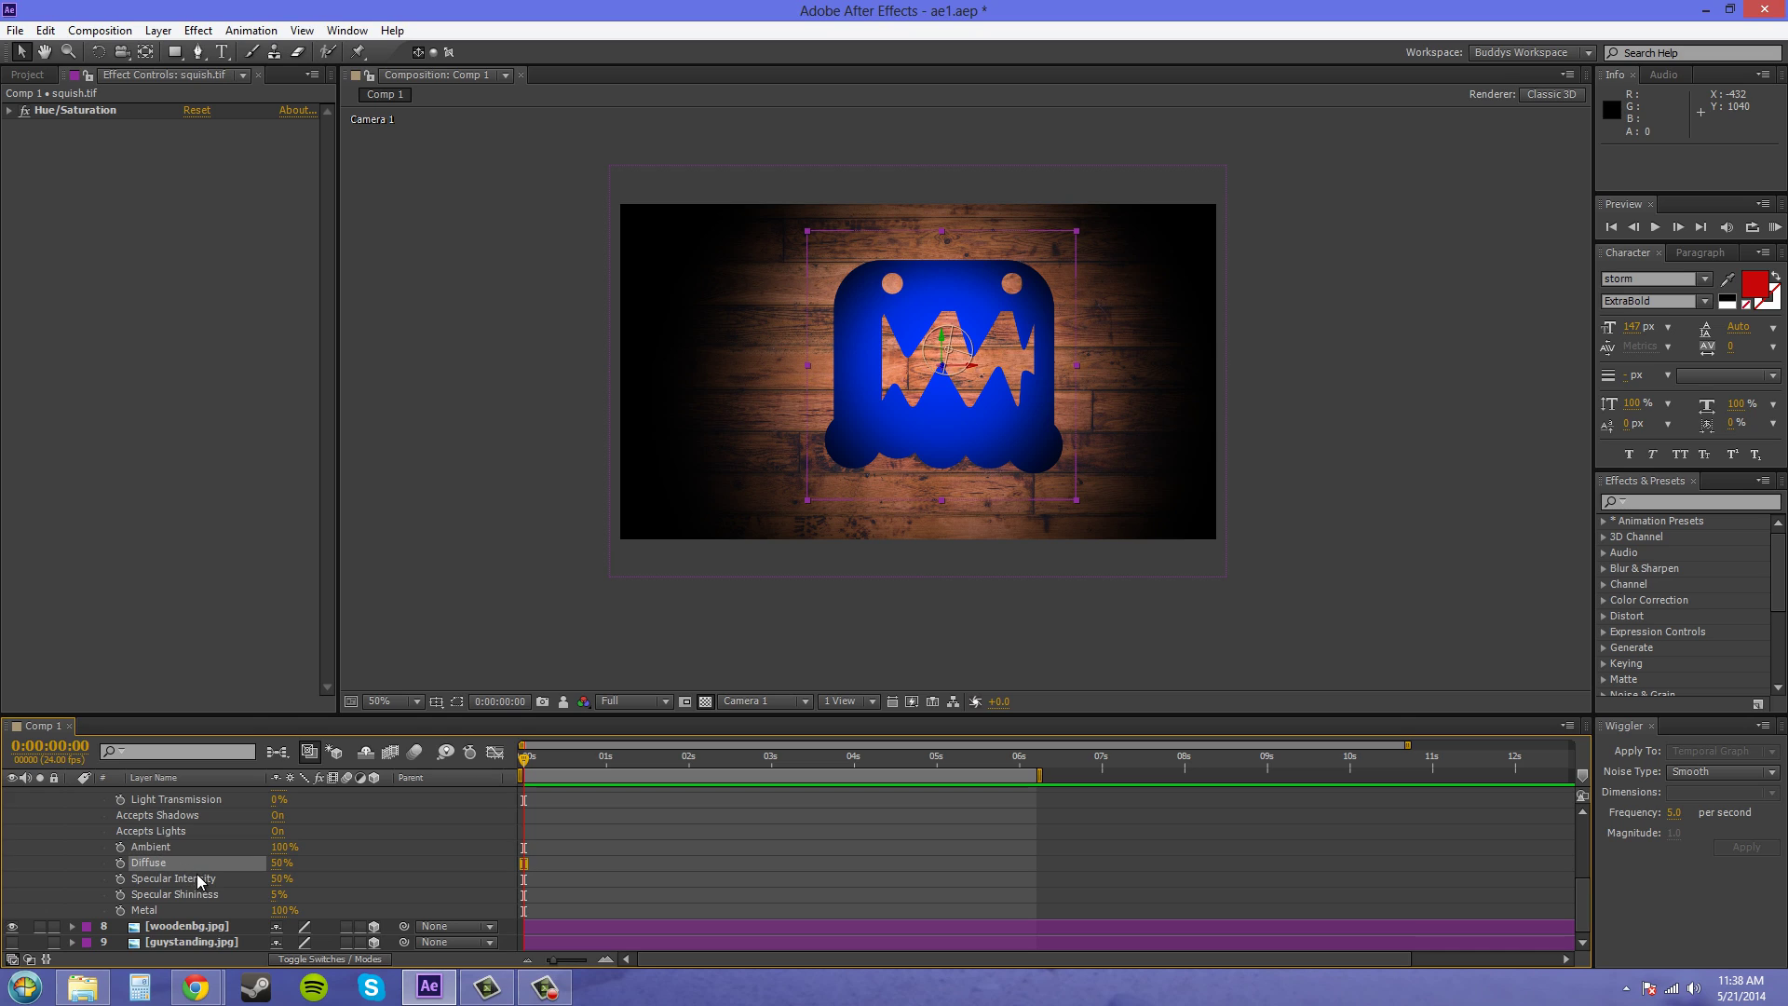
left_click(182, 879)
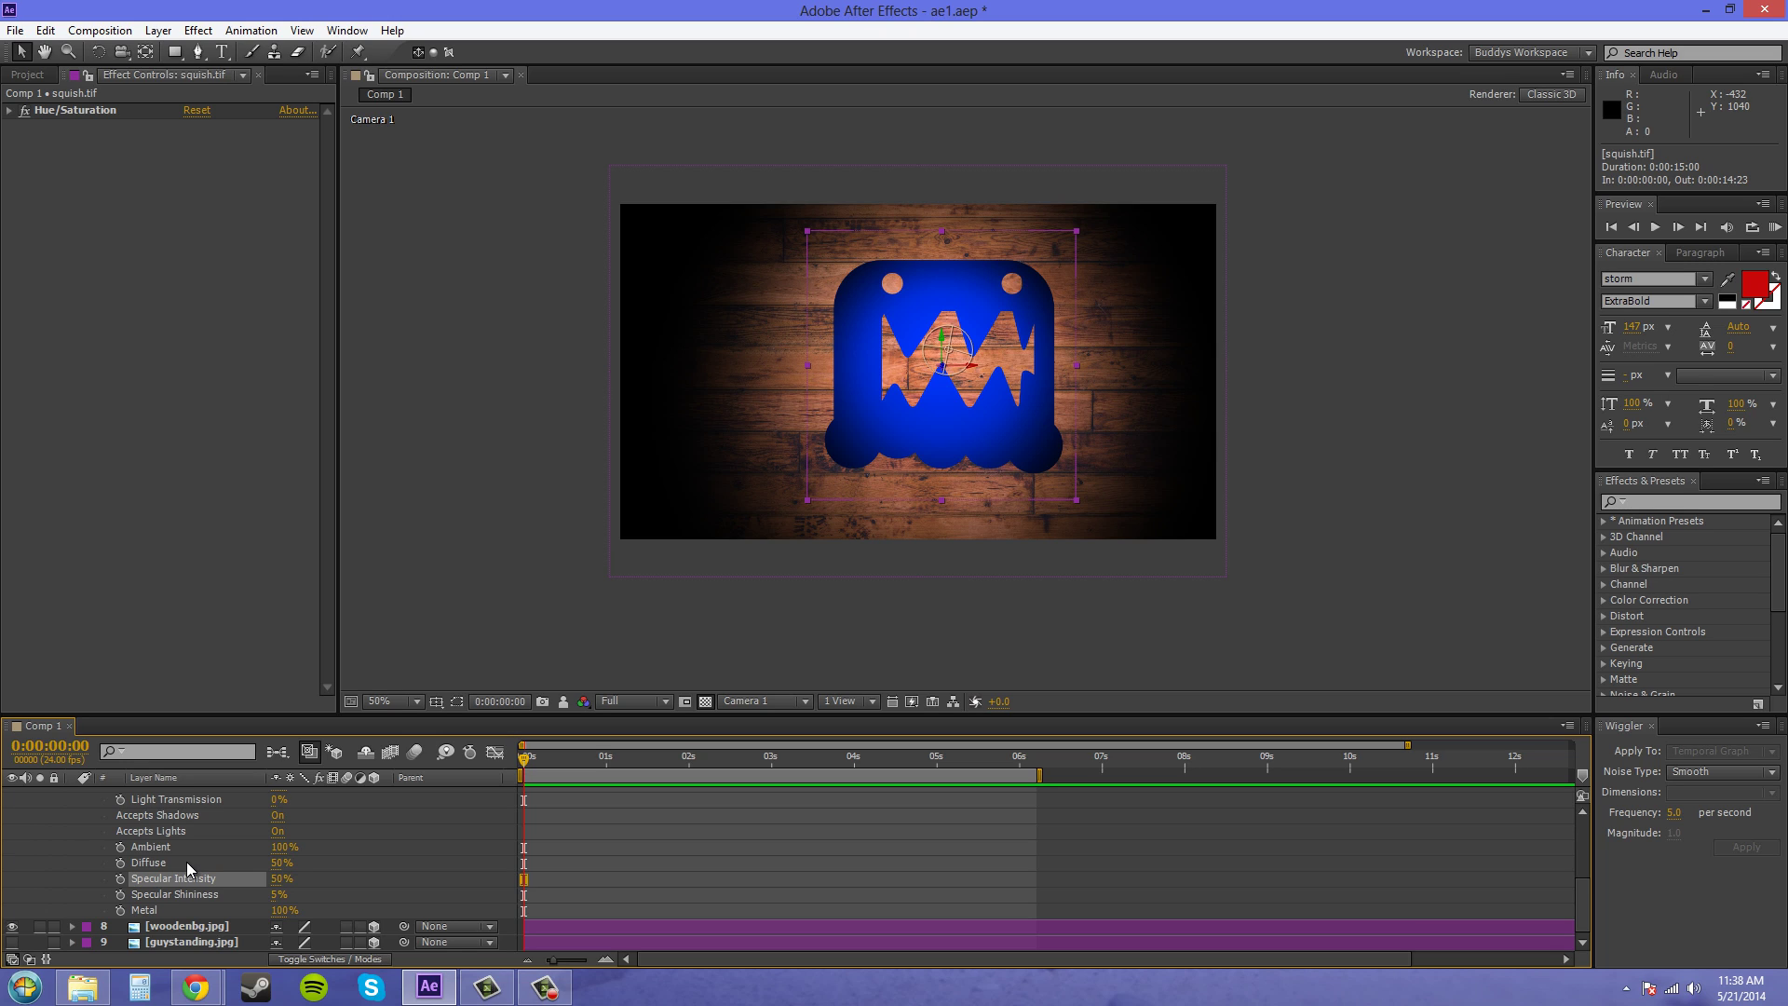
left_click(280, 862)
type("0")
left_click(382, 889)
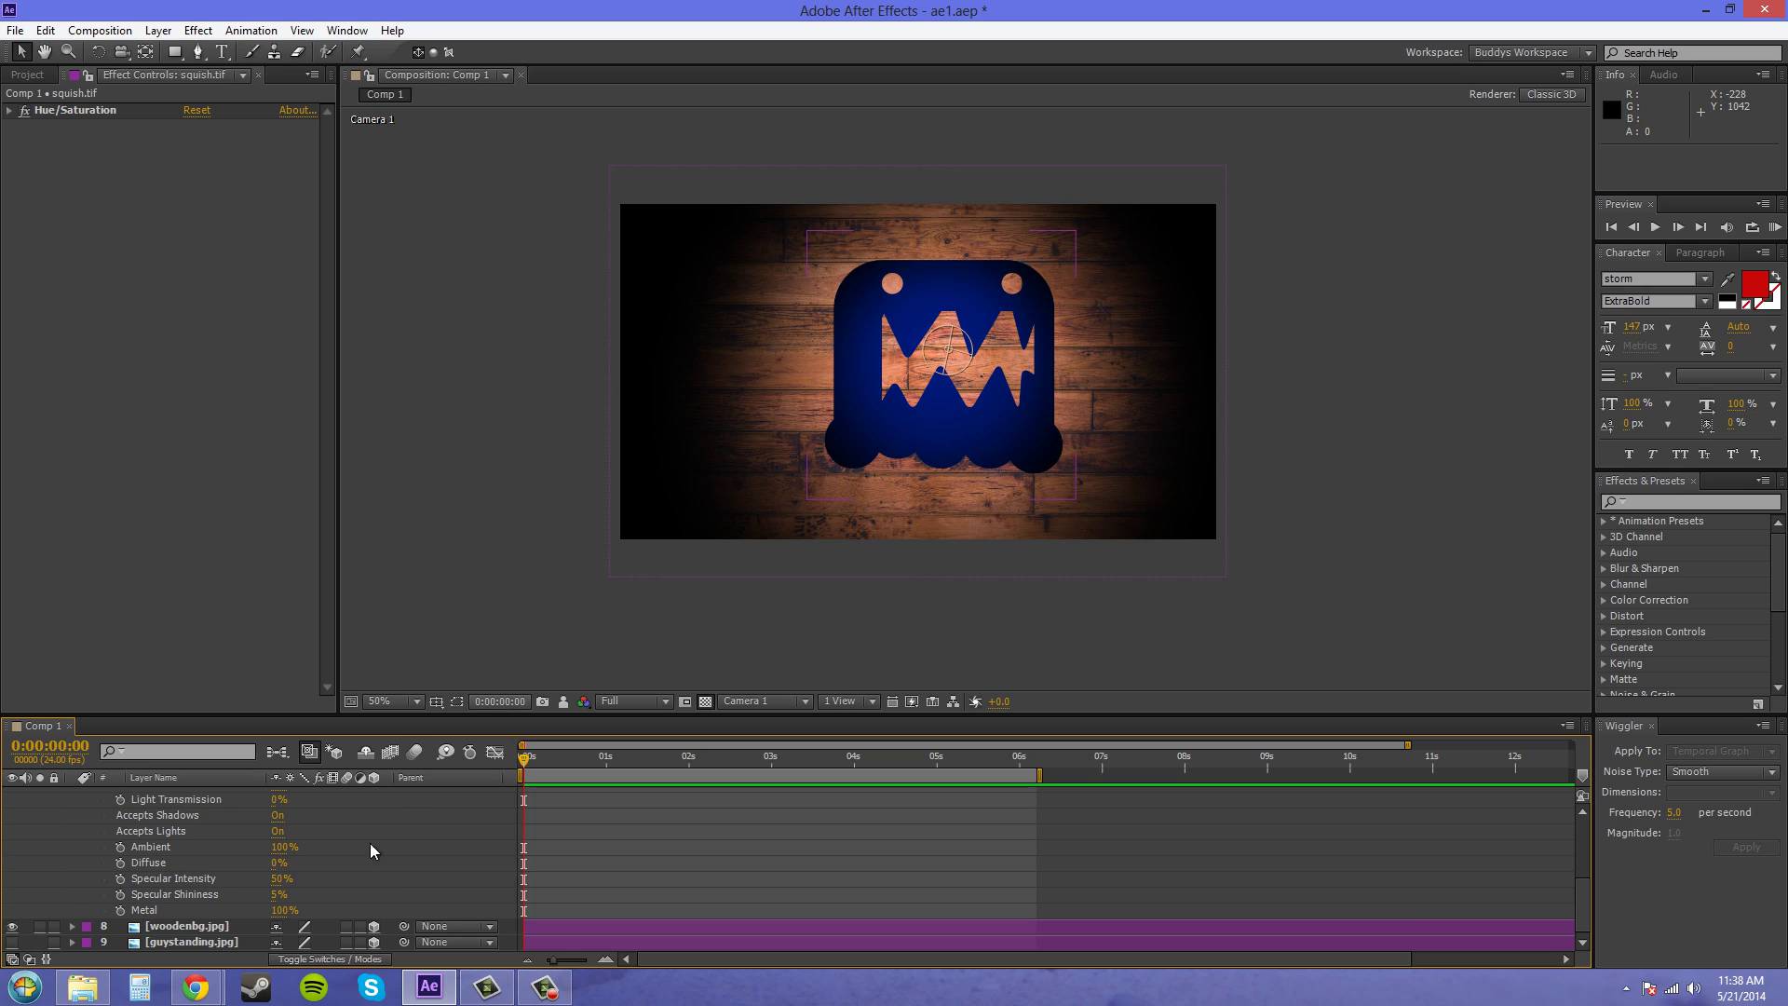
left_click(282, 878)
type("0")
left_click(417, 881)
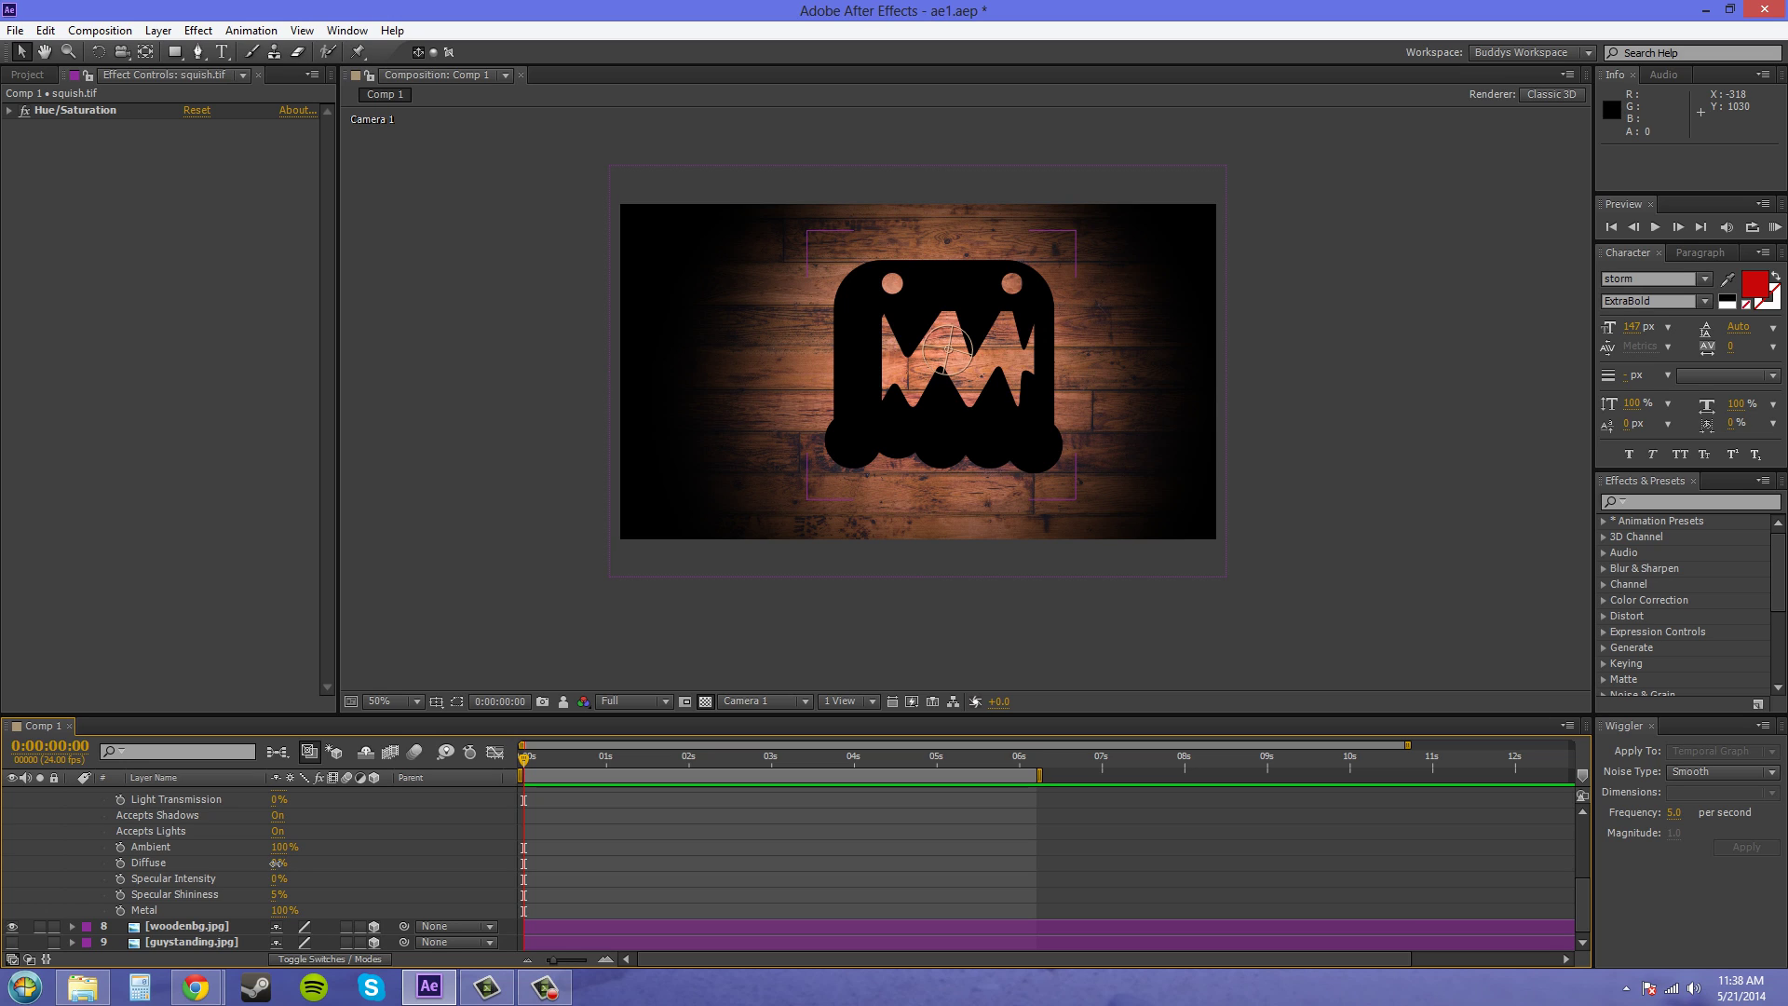
Try the squish.tif layer's Diffuse at 100% and back at 0%, and raise Specular Intensity to 100%
left_click_drag(276, 863, 473, 863)
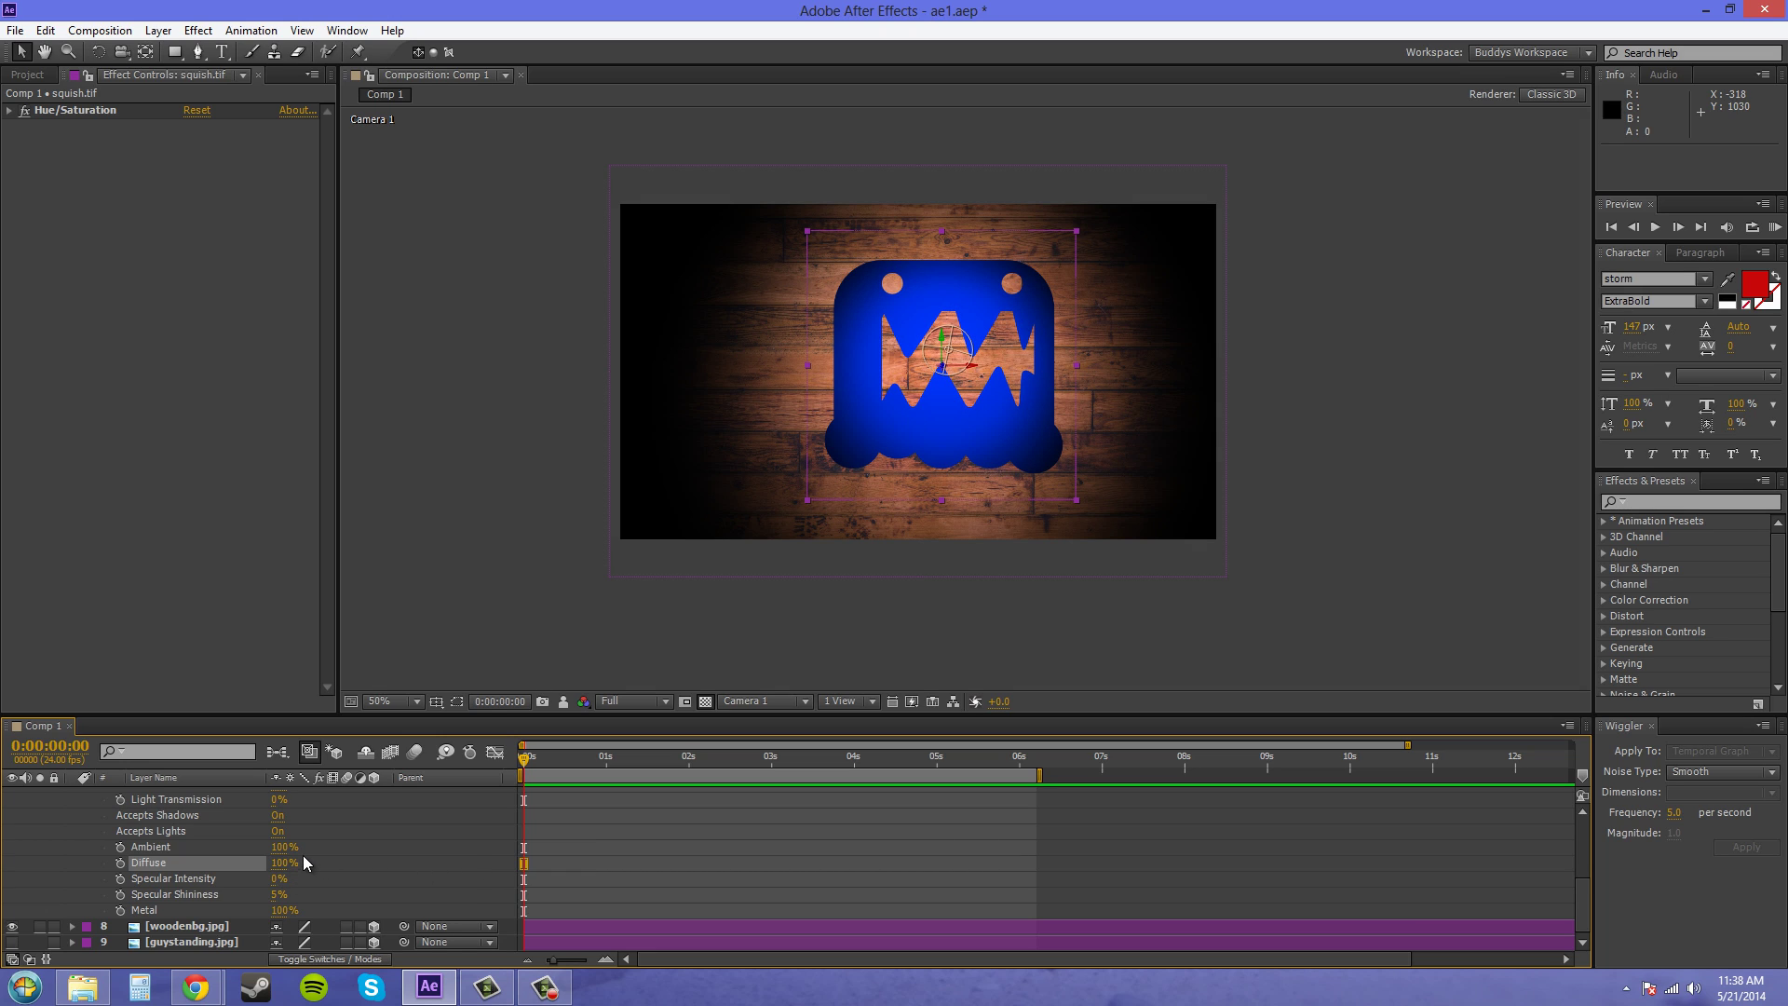
left_click_drag(280, 862, 40, 861)
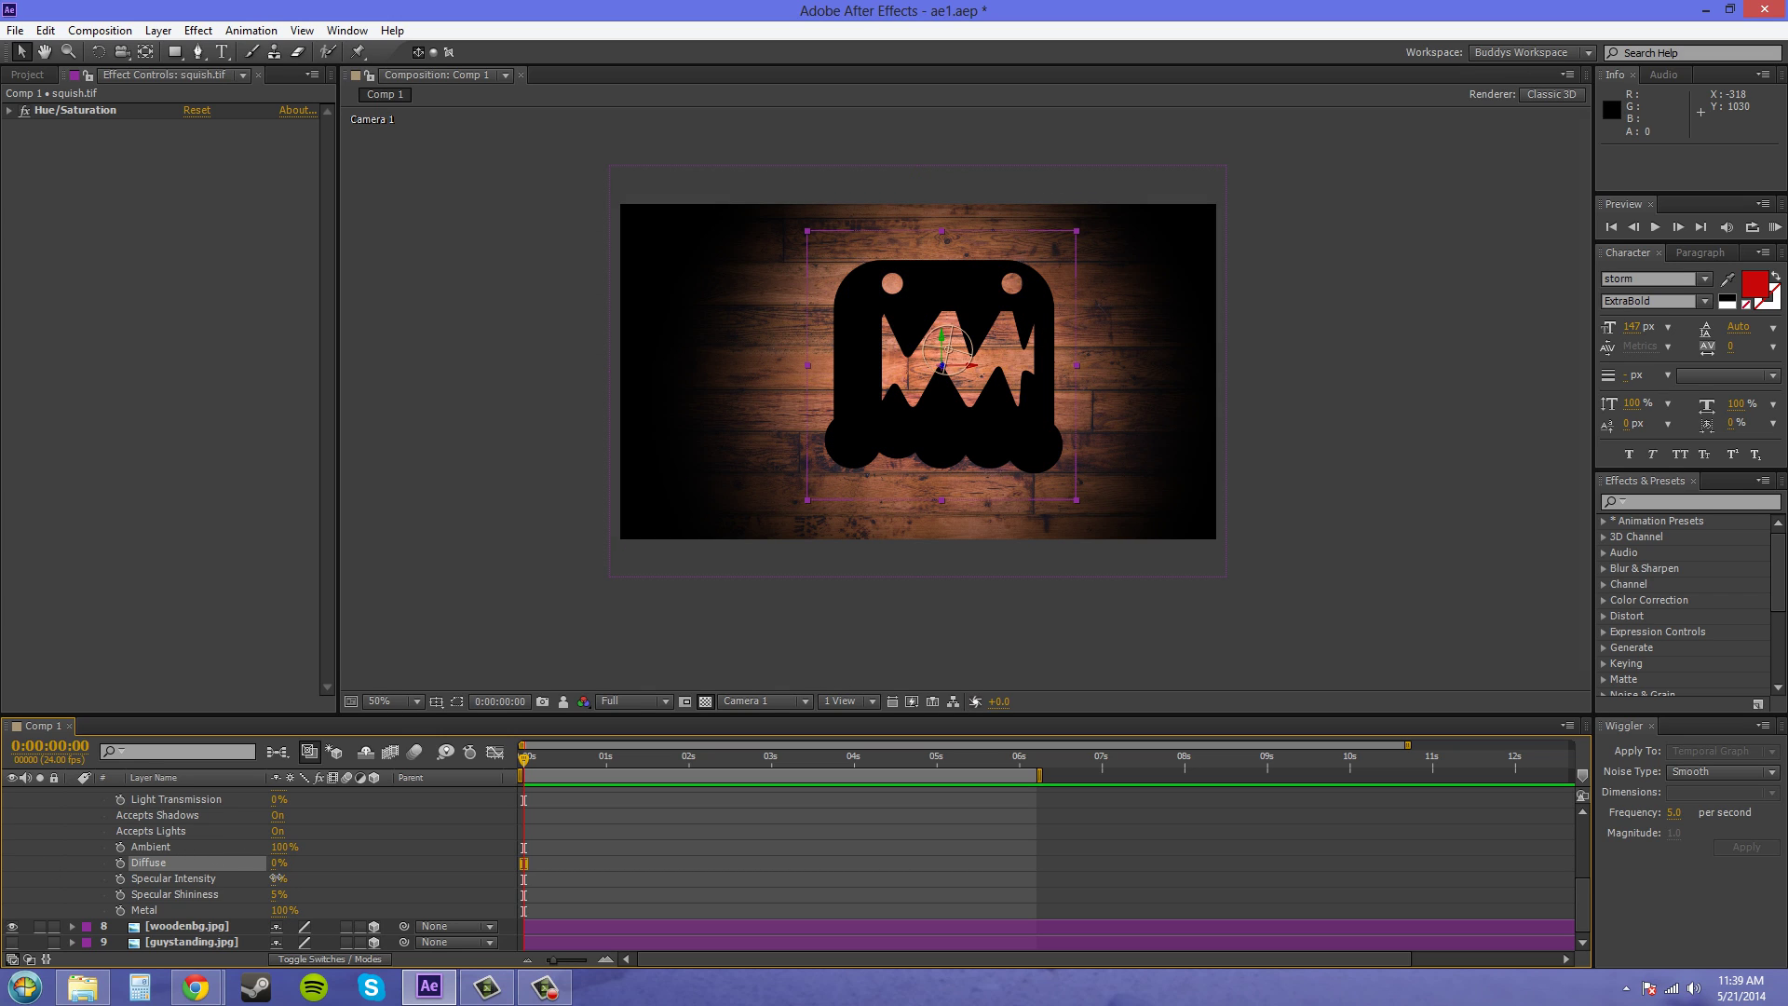
left_click_drag(278, 878, 508, 870)
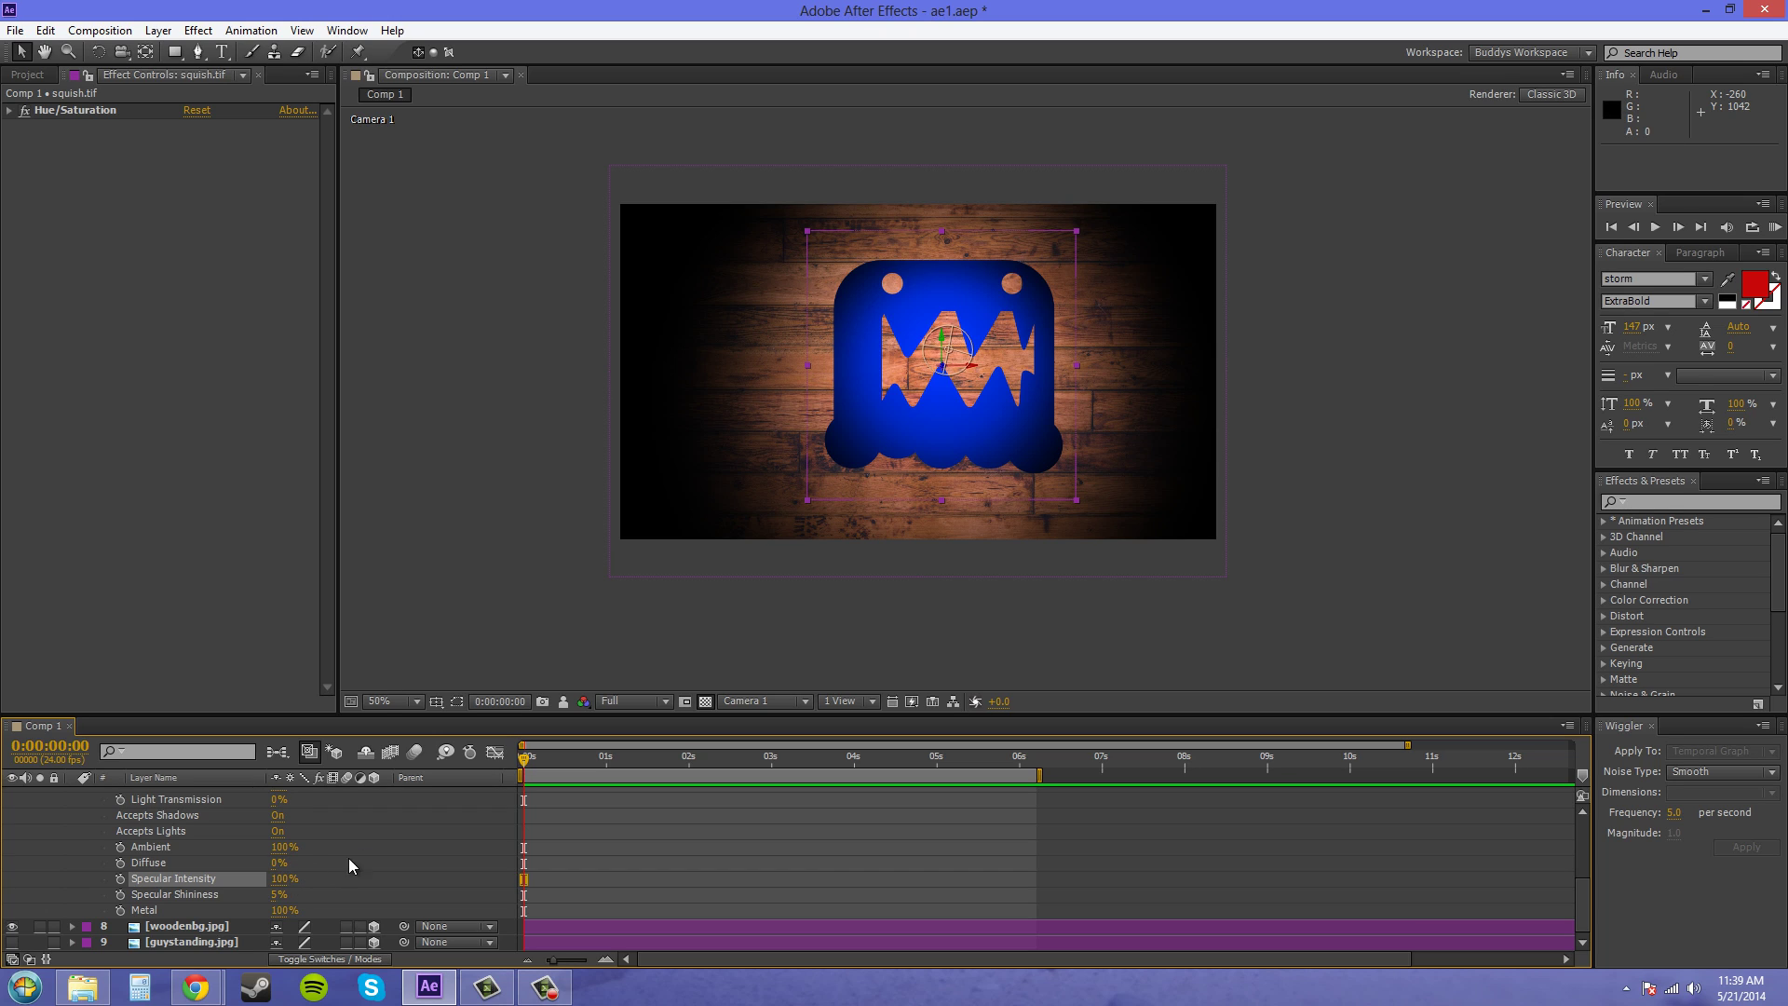
Return both Diffuse and Specular Intensity of the squish.tif layer to 50%
left_click(278, 864)
type("50")
key("Return")
left_click(281, 879)
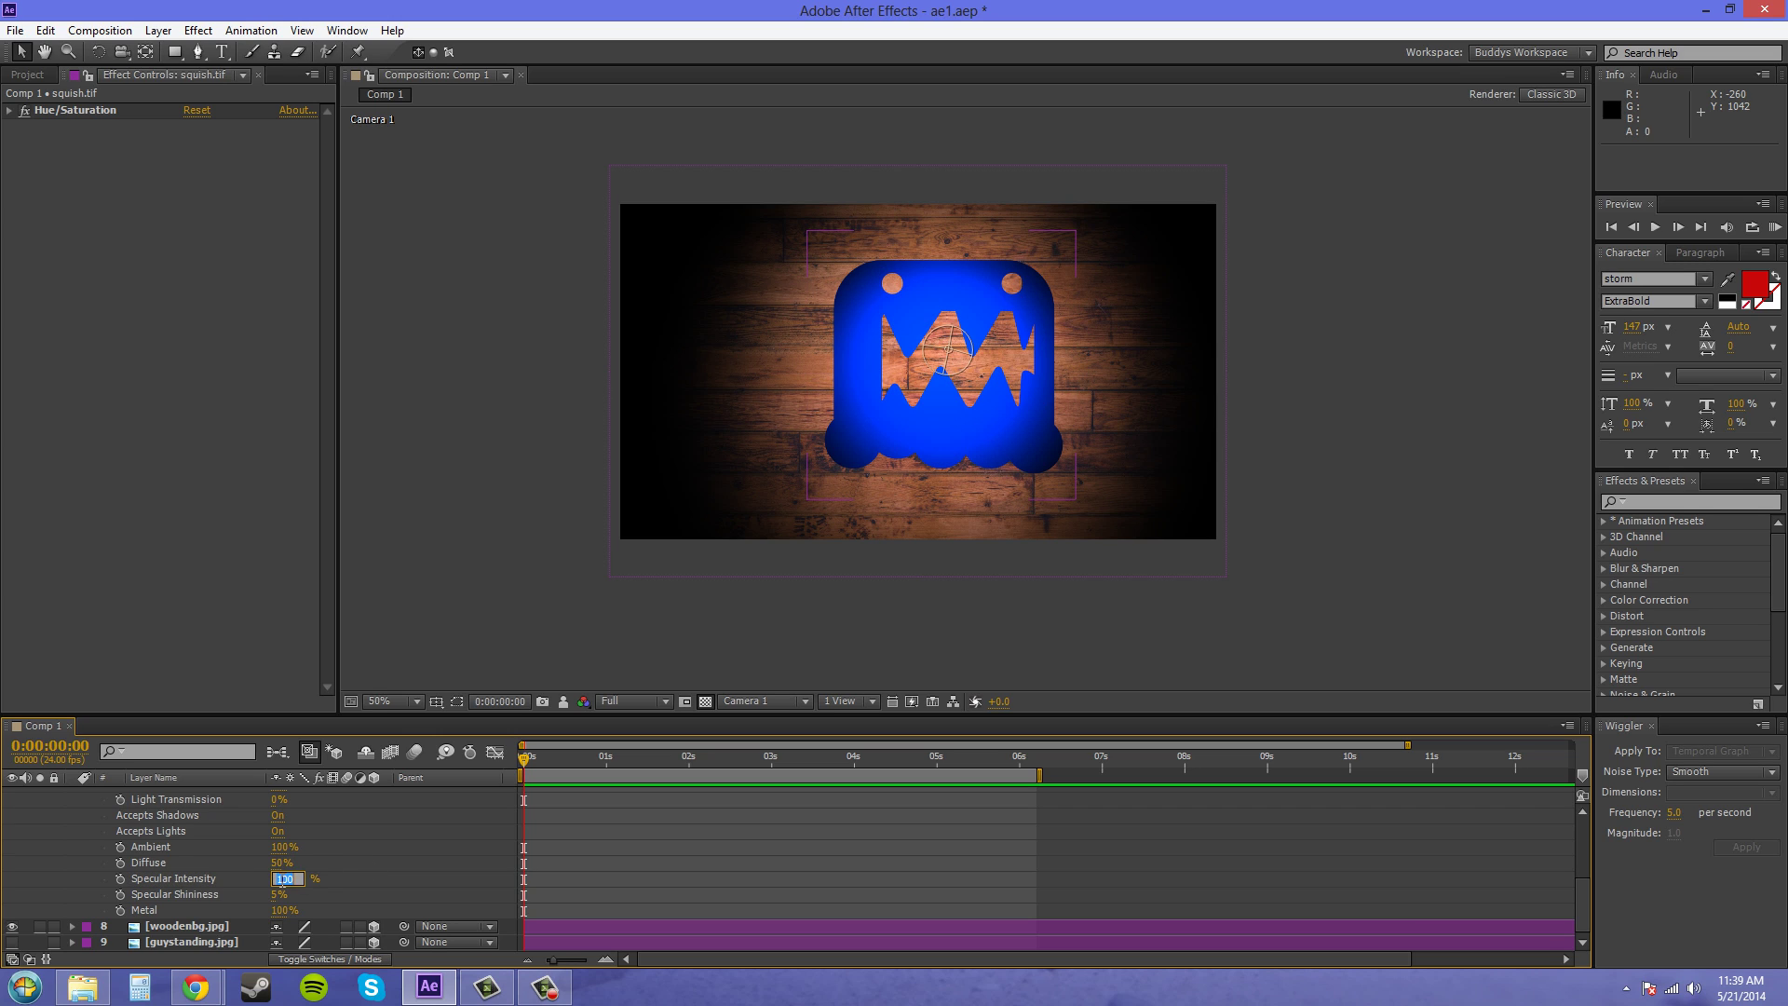
type("50")
key("Return")
left_click(271, 861)
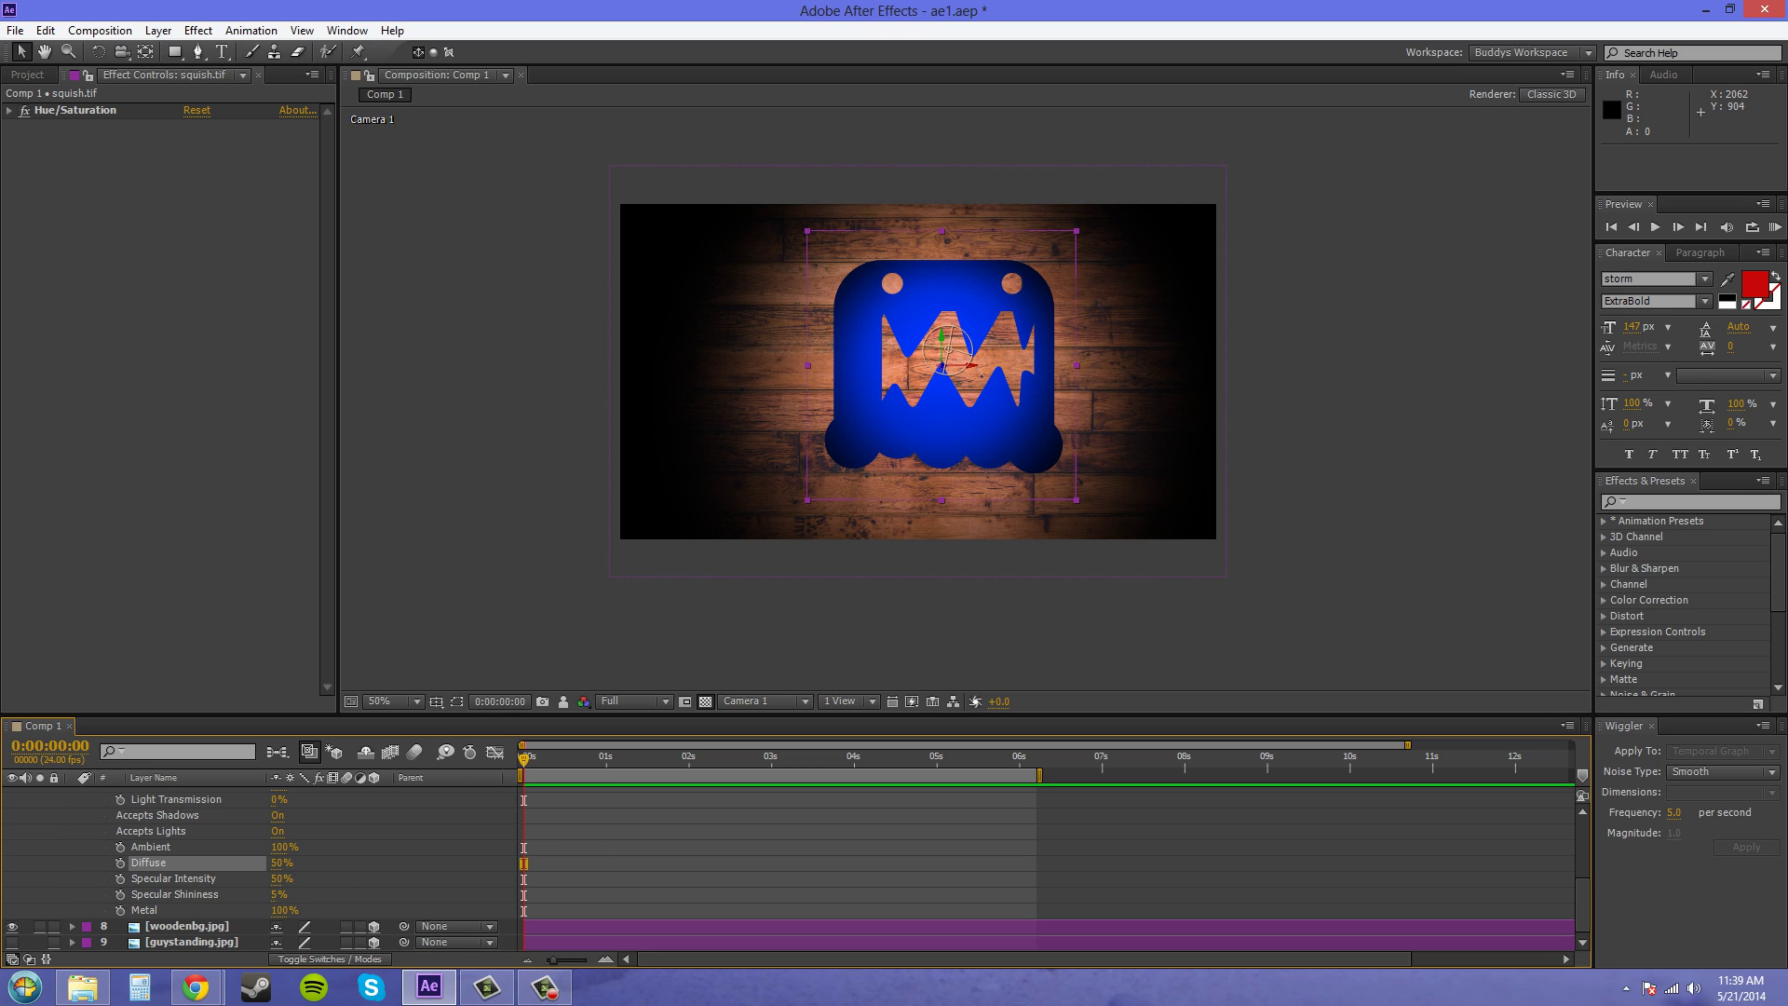
key("alt+Tab")
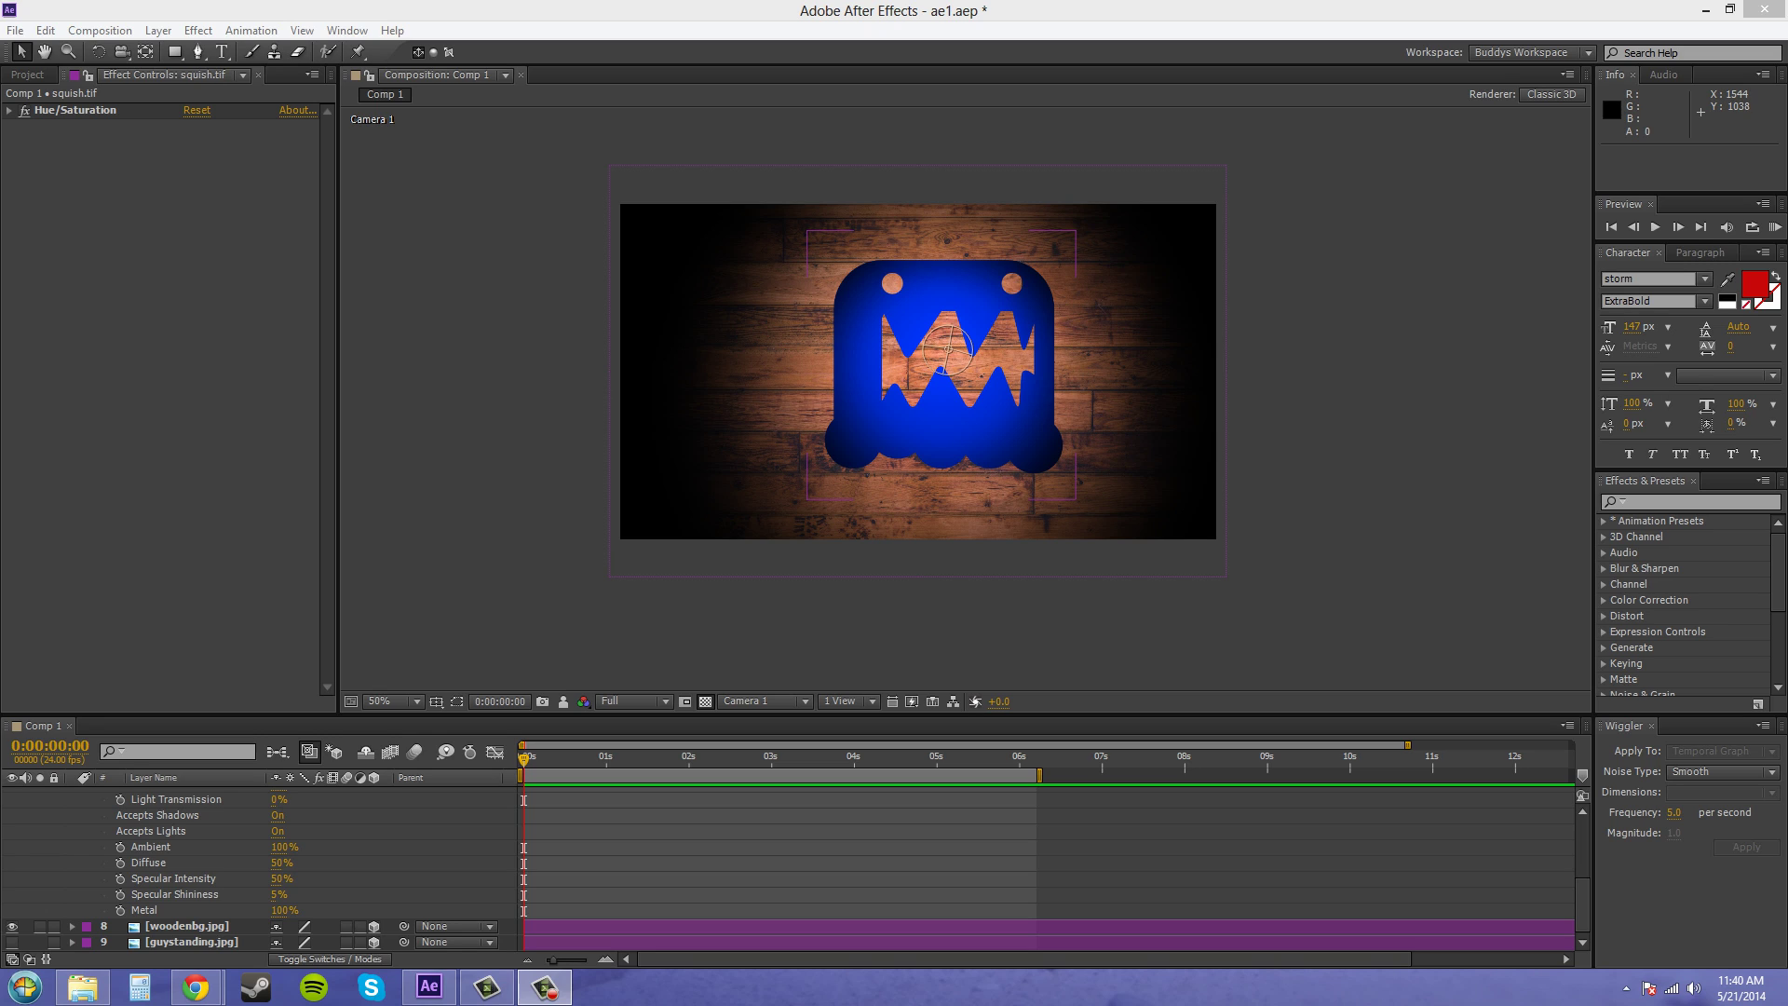
Raise the squish.tif layer's Specular Intensity to 100%
left_click(174, 894)
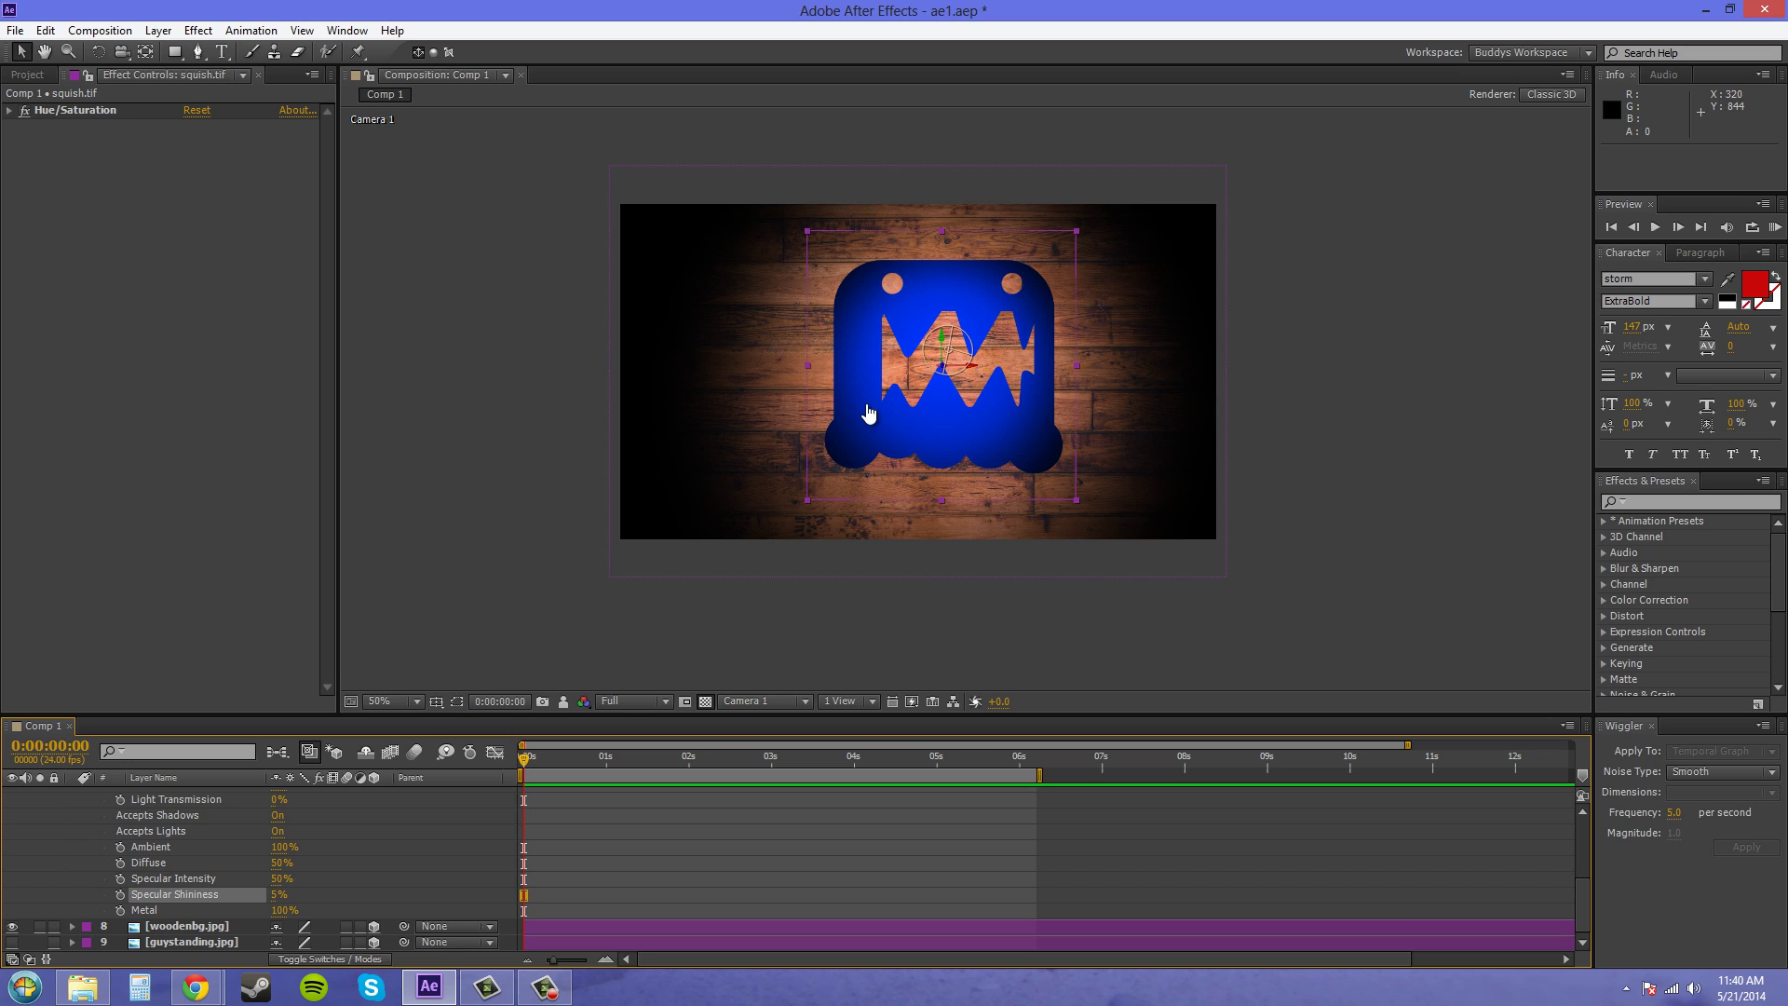
left_click(205, 884)
left_click_drag(277, 881, 376, 894)
left_click_drag(988, 316, 968, 368)
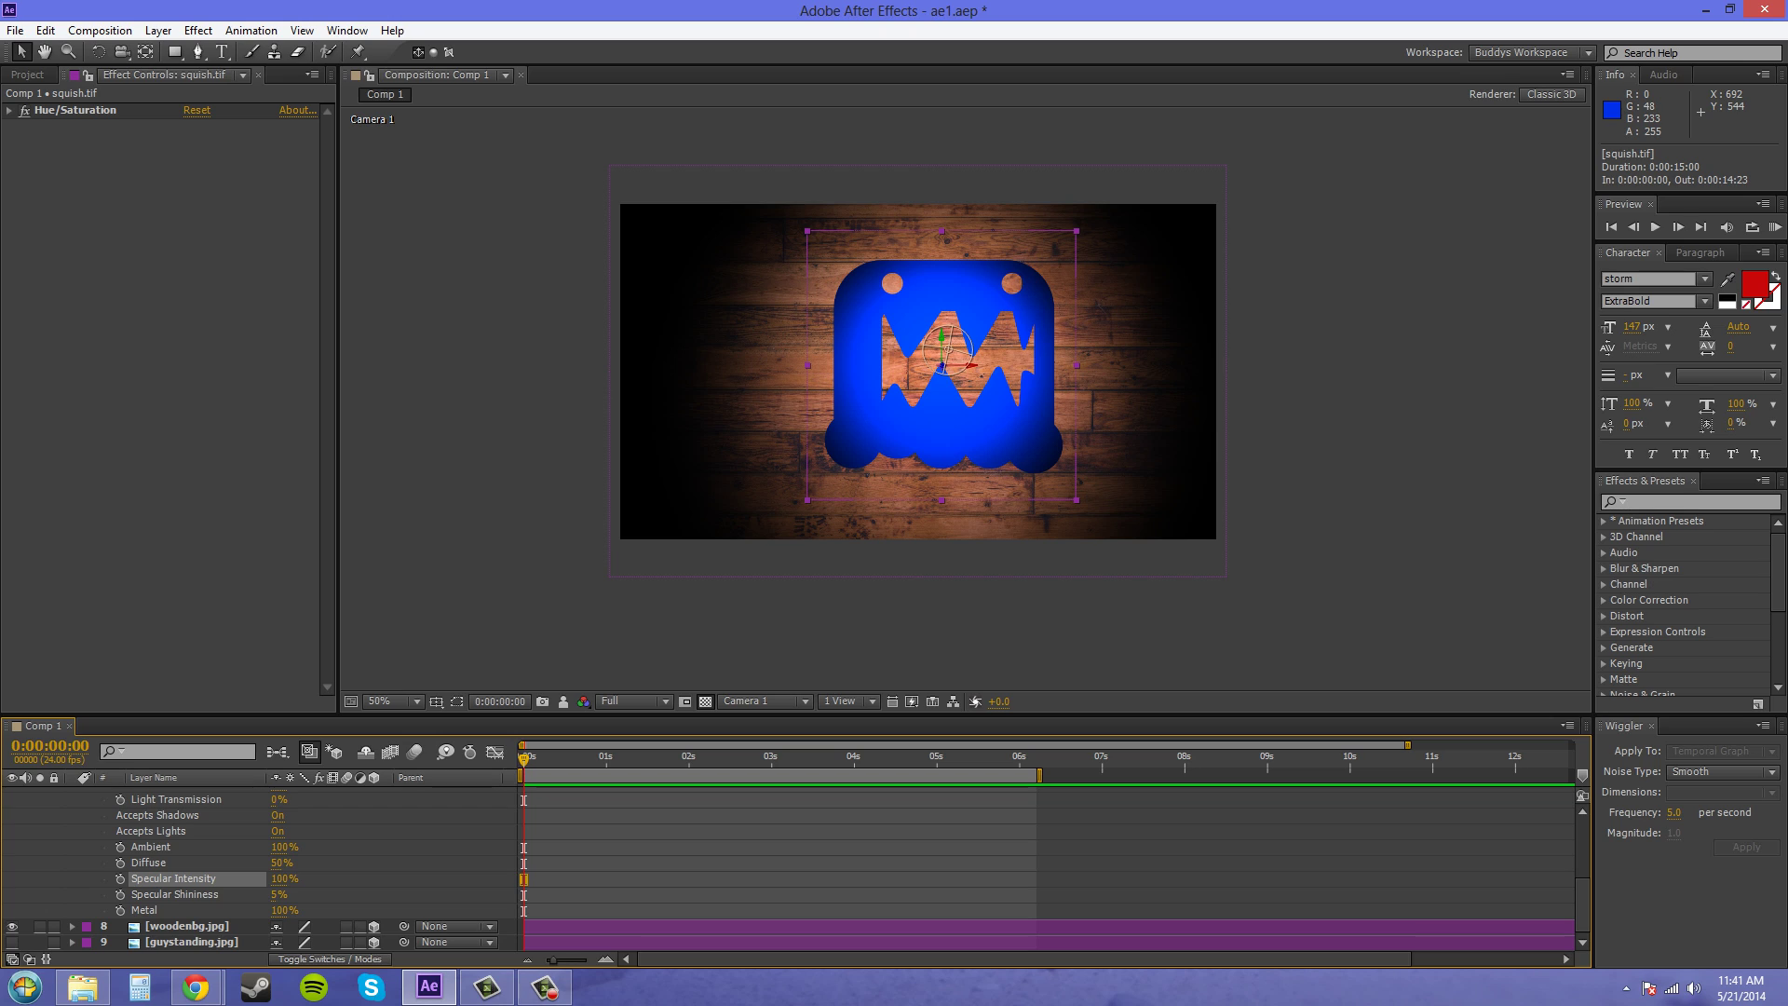
Try the squish.tif layer's Specular Shininess at 34% and return it to 5%
left_click(175, 894)
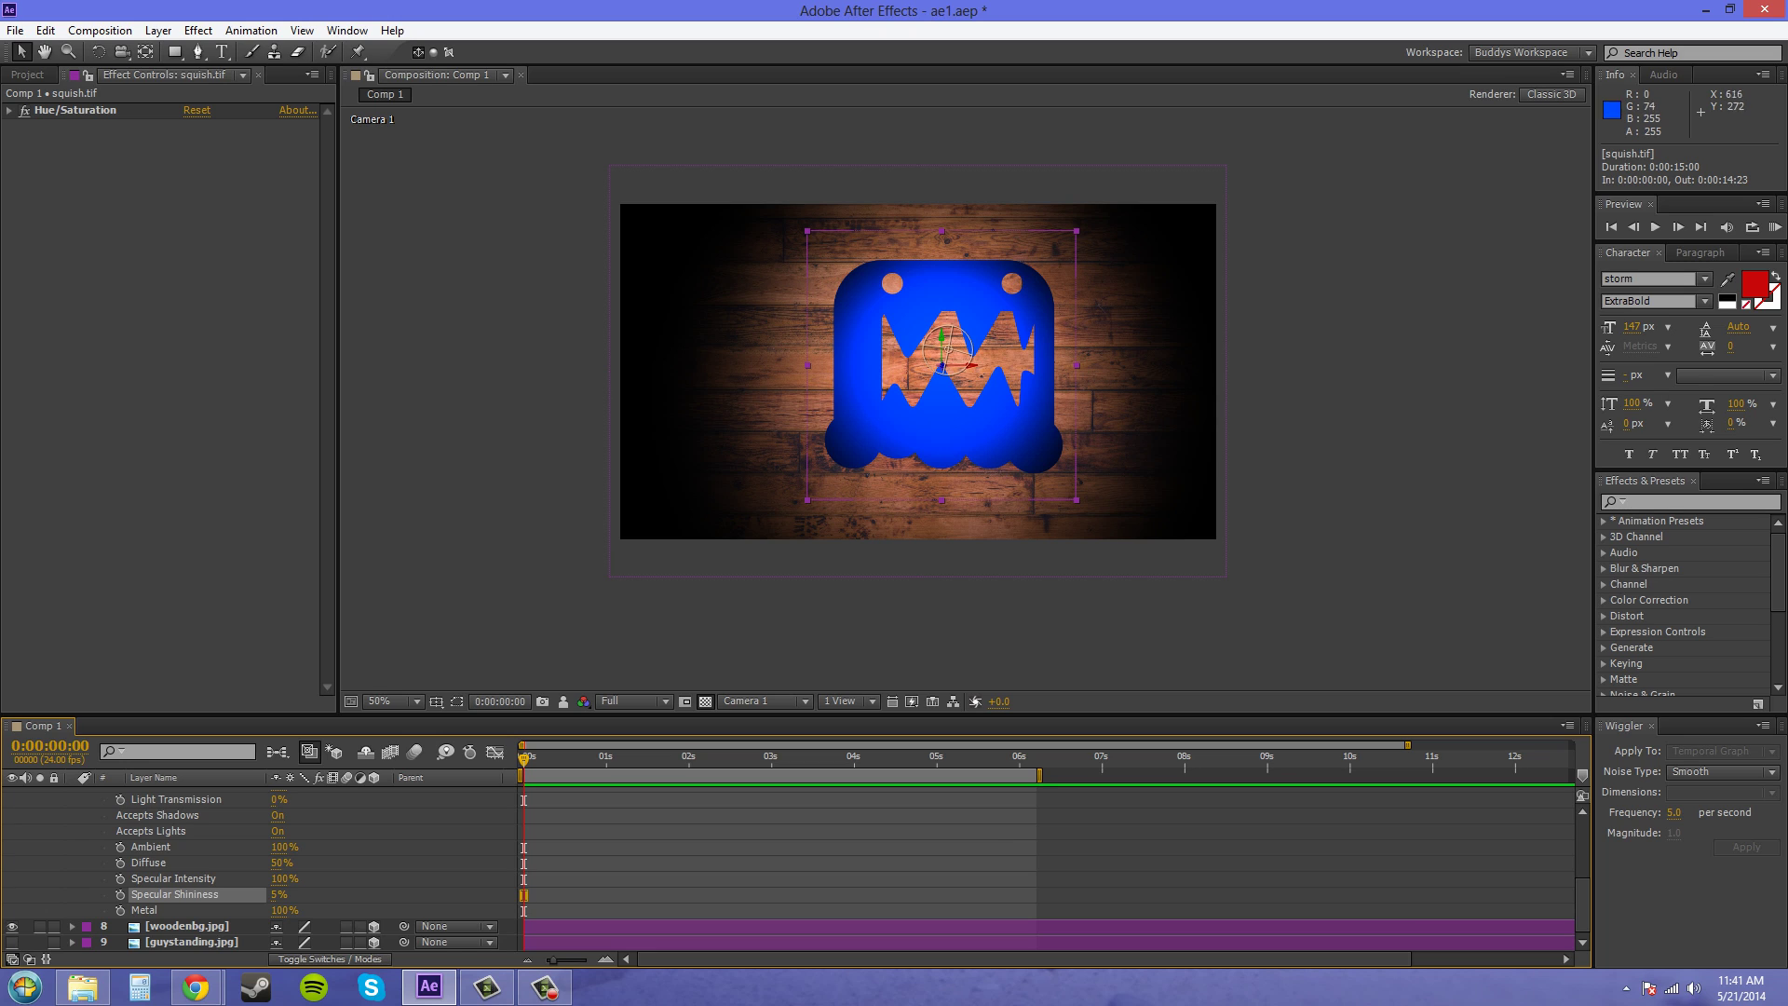
left_click_drag(285, 903, 387, 904)
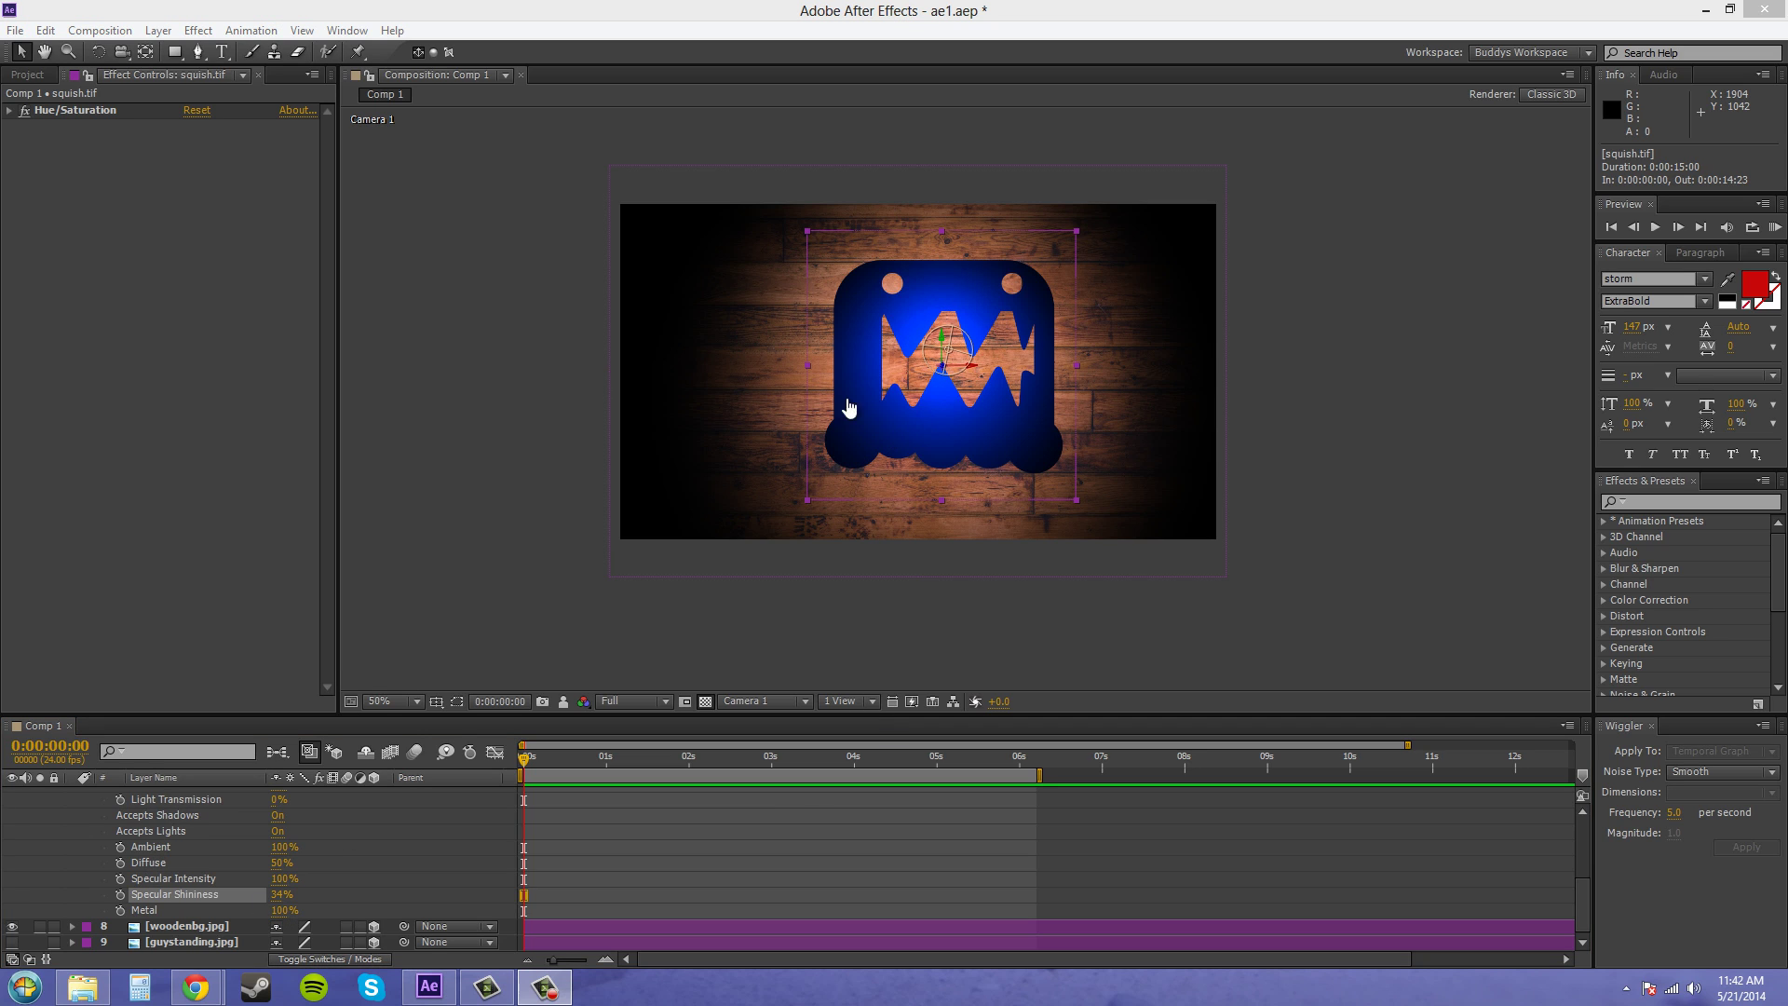
left_click(281, 894)
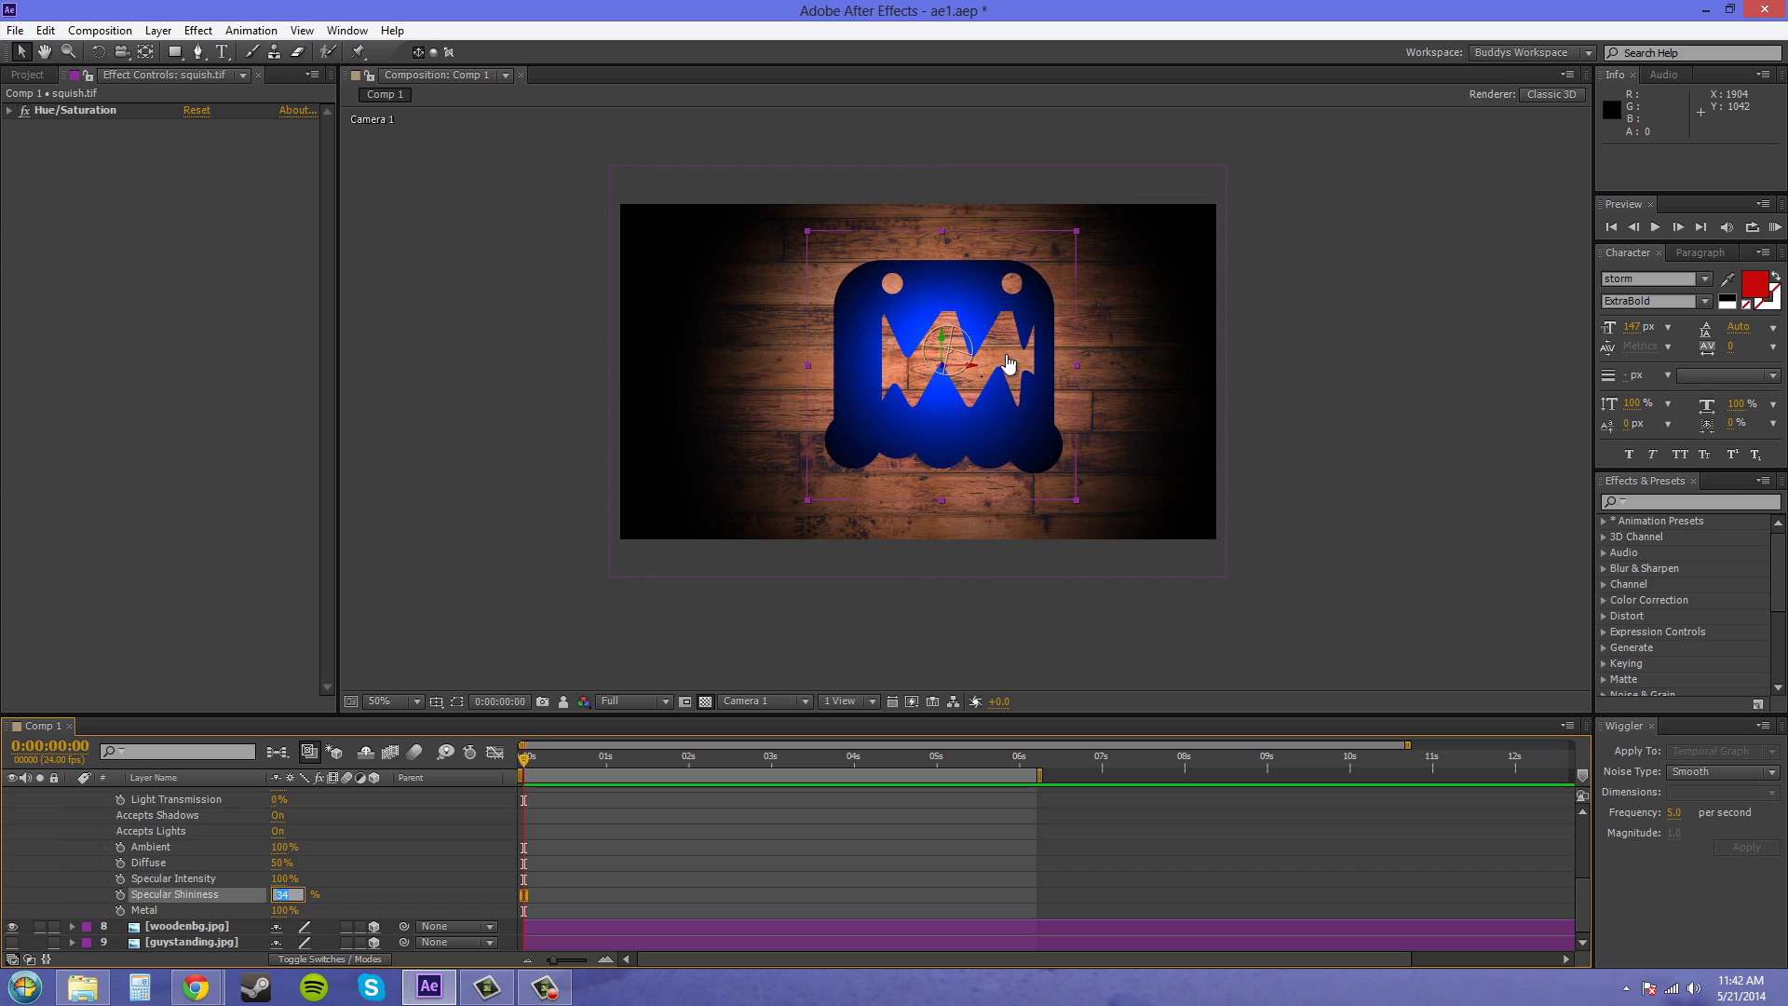
type("5")
key("Return")
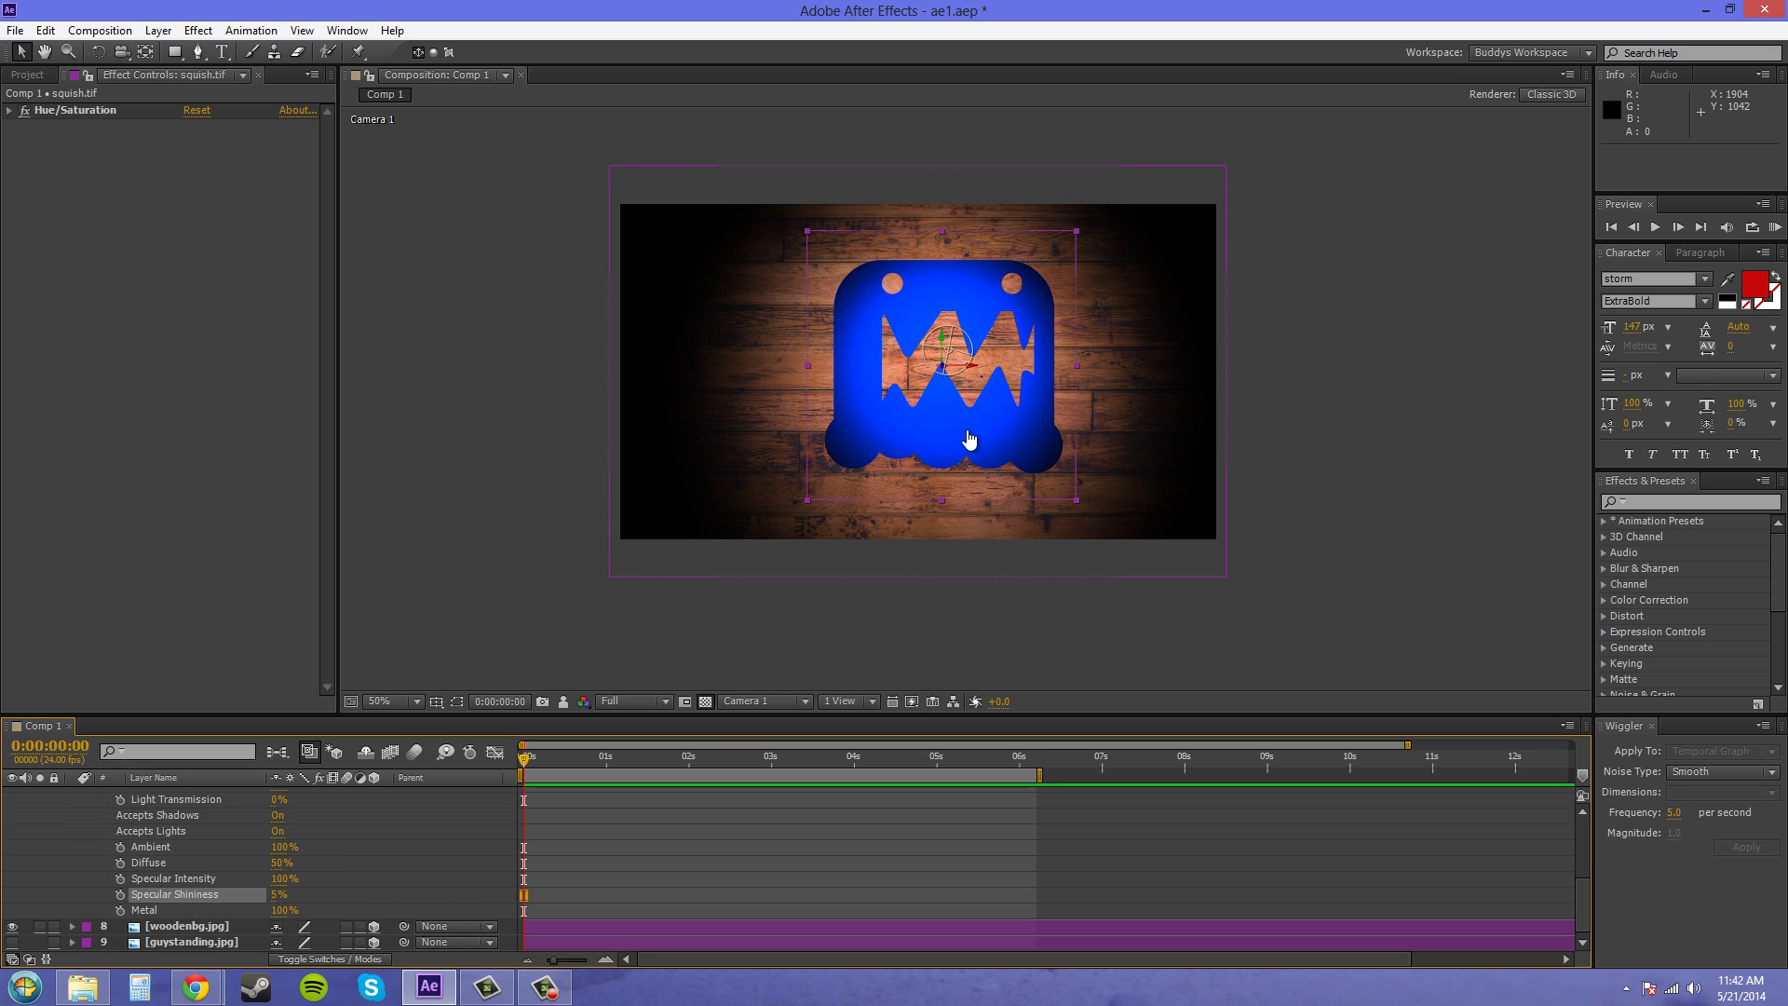
Set the squish.tif layer's Metal value to 0% in its material options
left_click(284, 910)
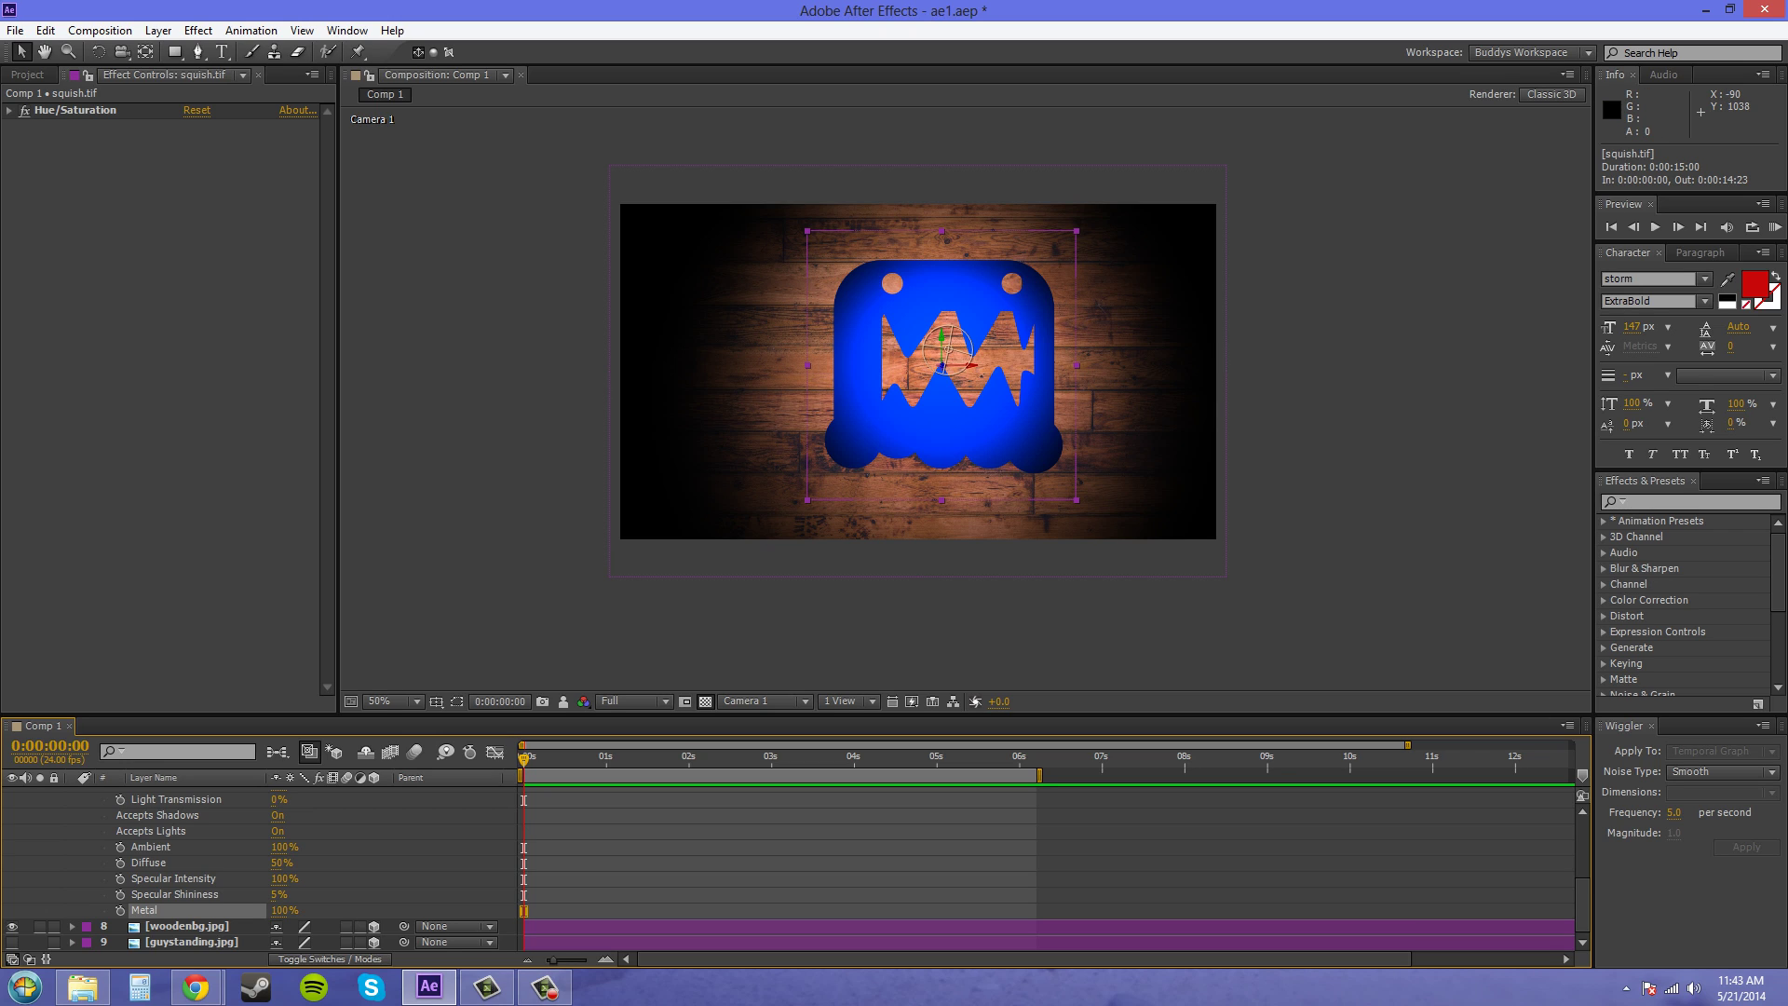
left_click(283, 910)
type("0")
left_click(278, 894)
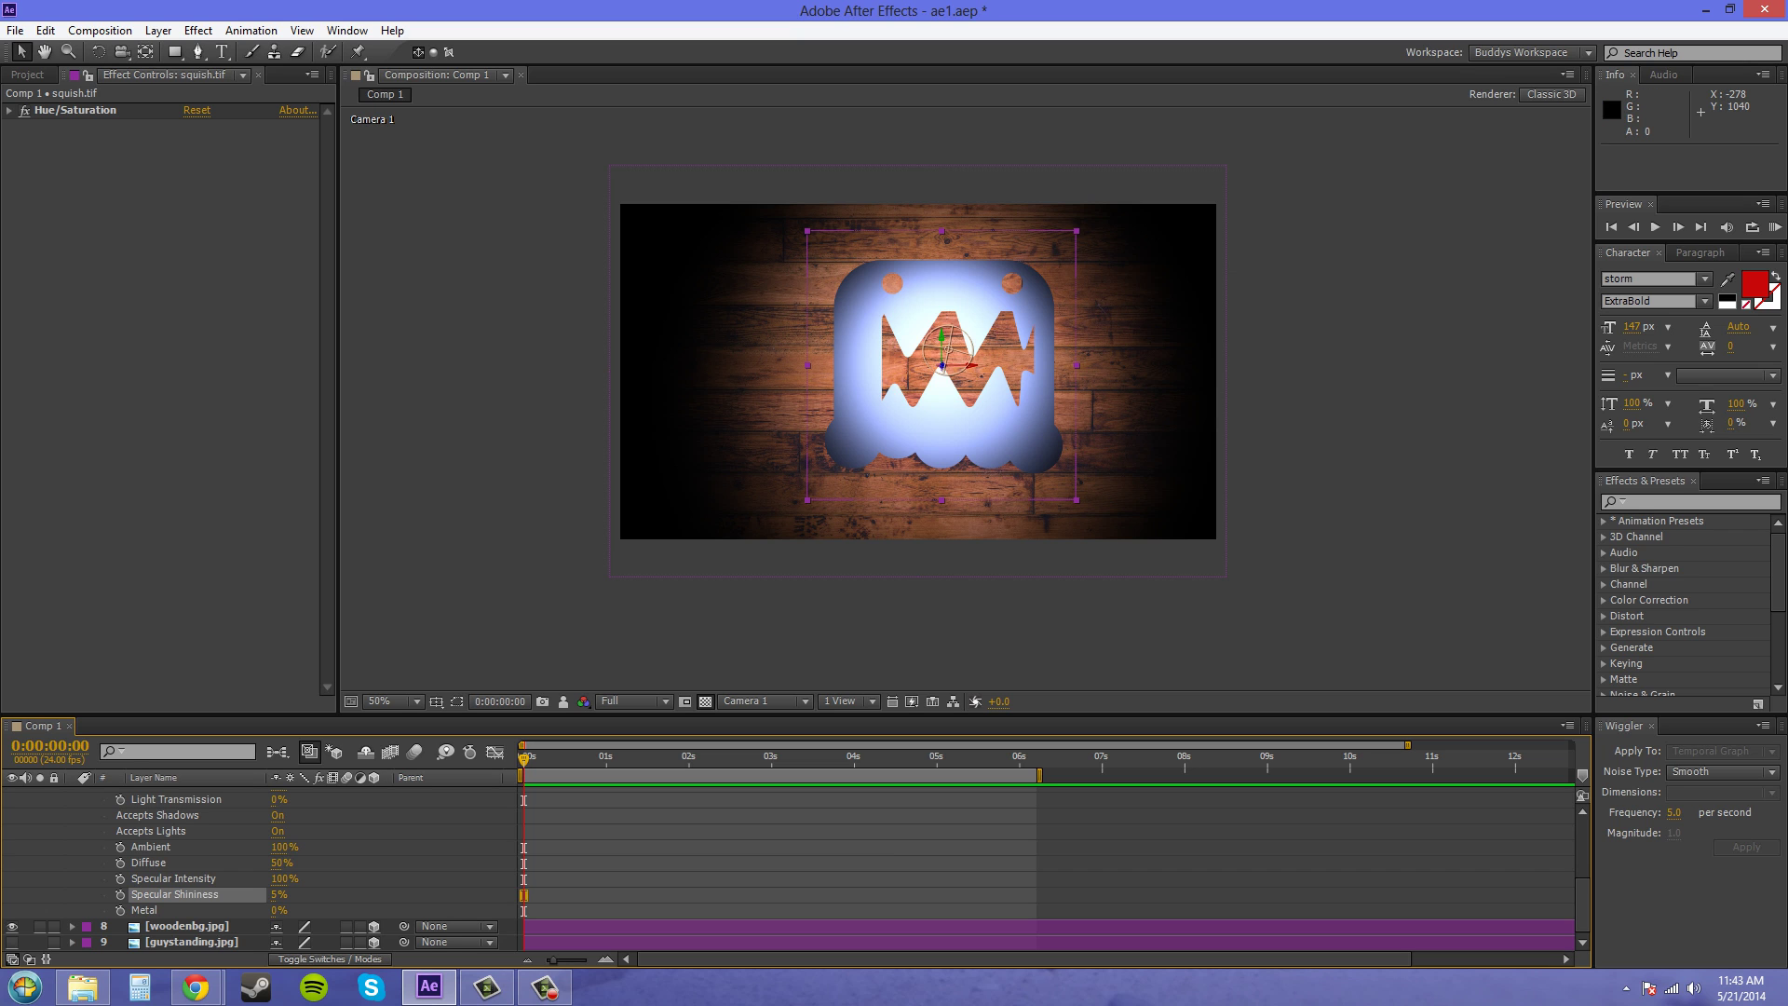
Change the spotlight's color from its light settings to a light cyan, RGB 134, 242, 248
scroll(796, 869, "up", 5)
double_click(167, 809)
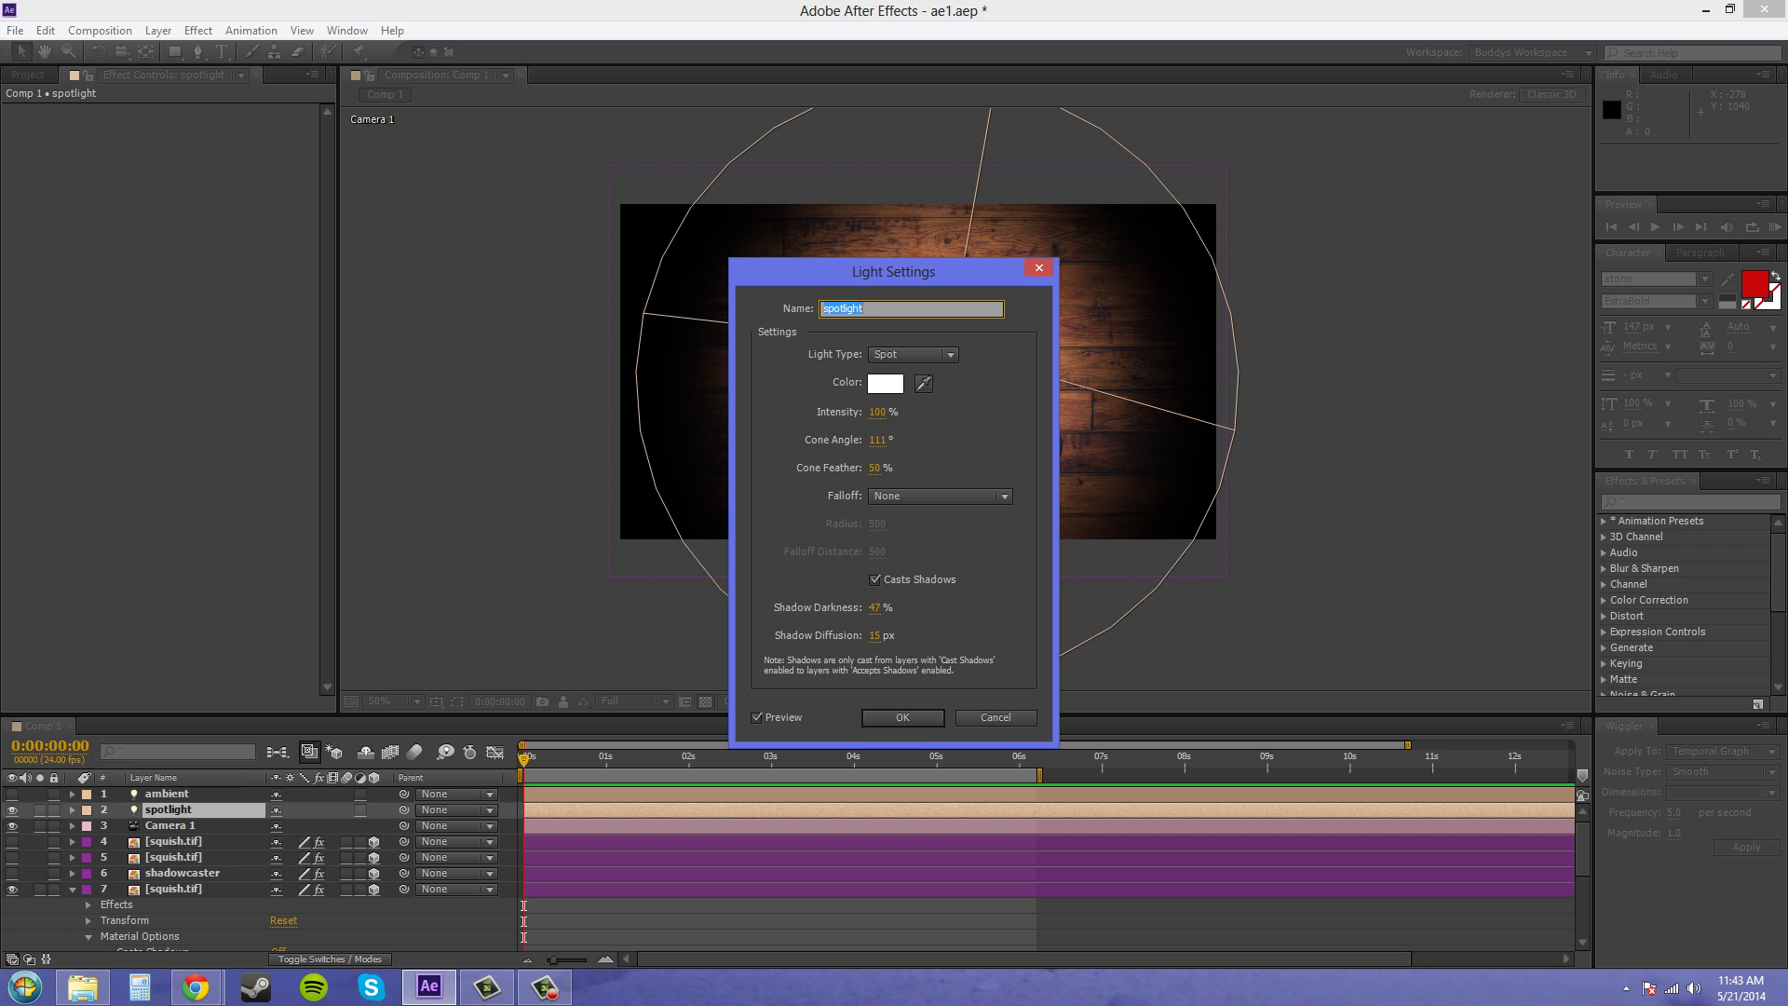
left_click(885, 383)
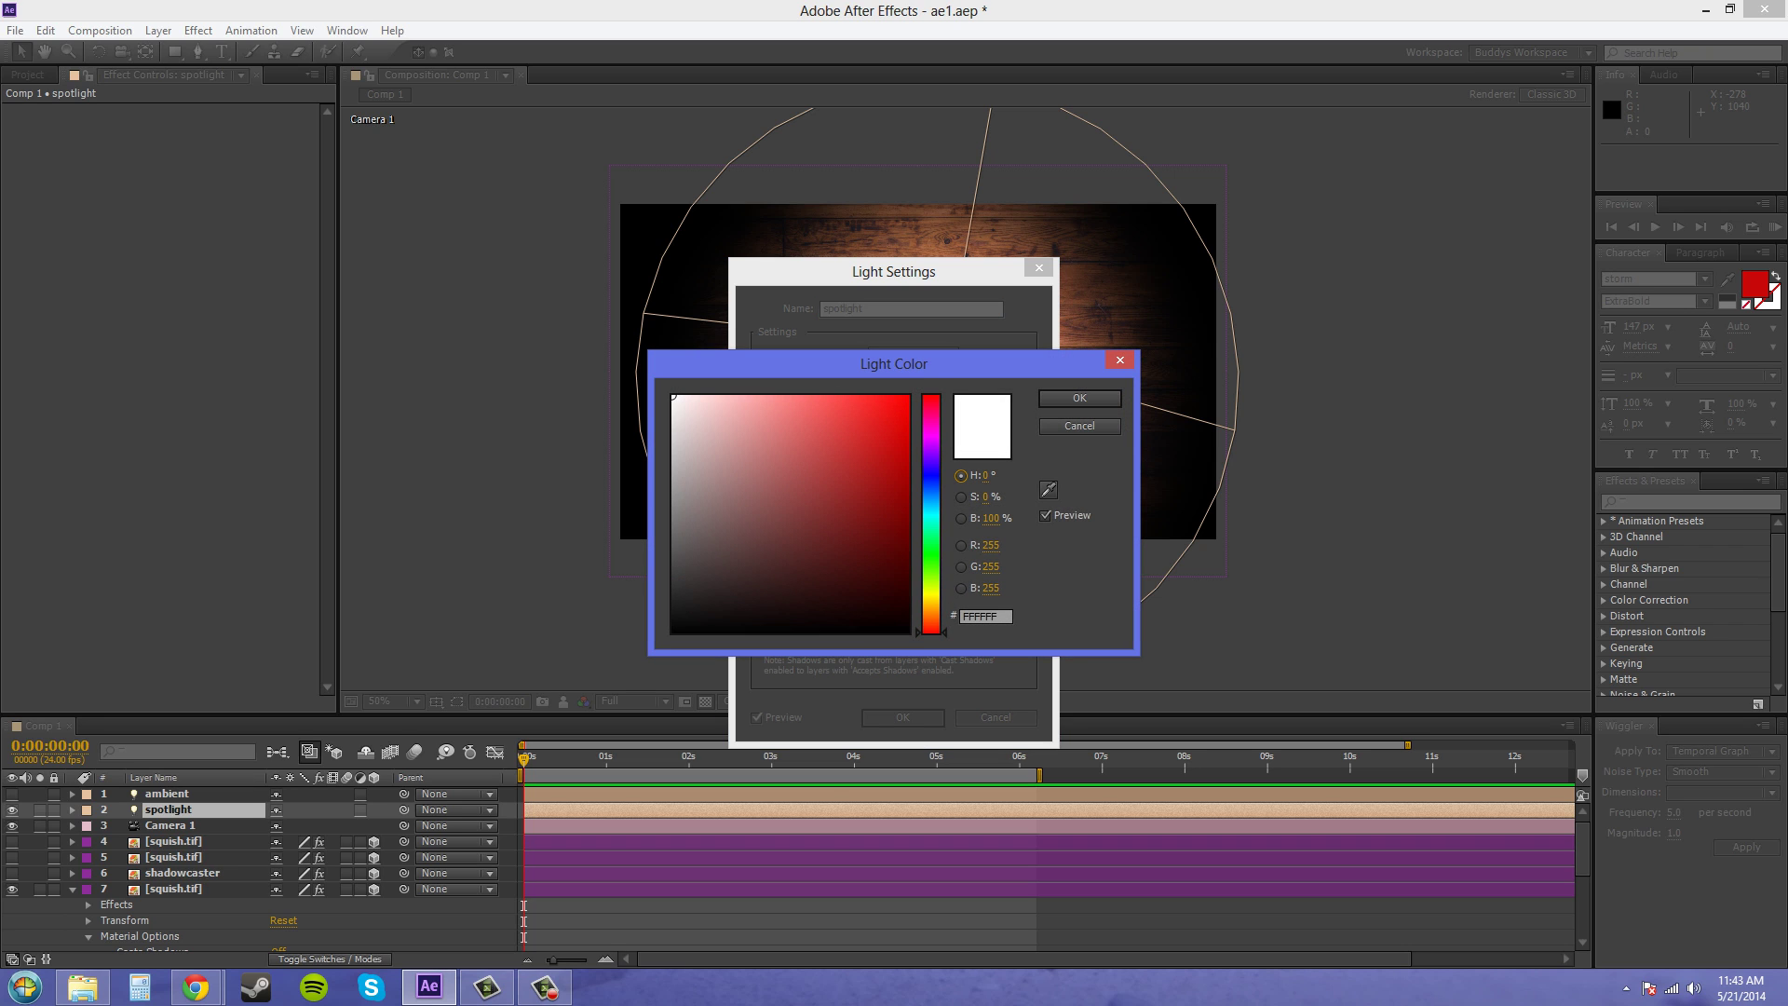
left_click_drag(931, 503, 931, 511)
left_click_drag(788, 424, 781, 401)
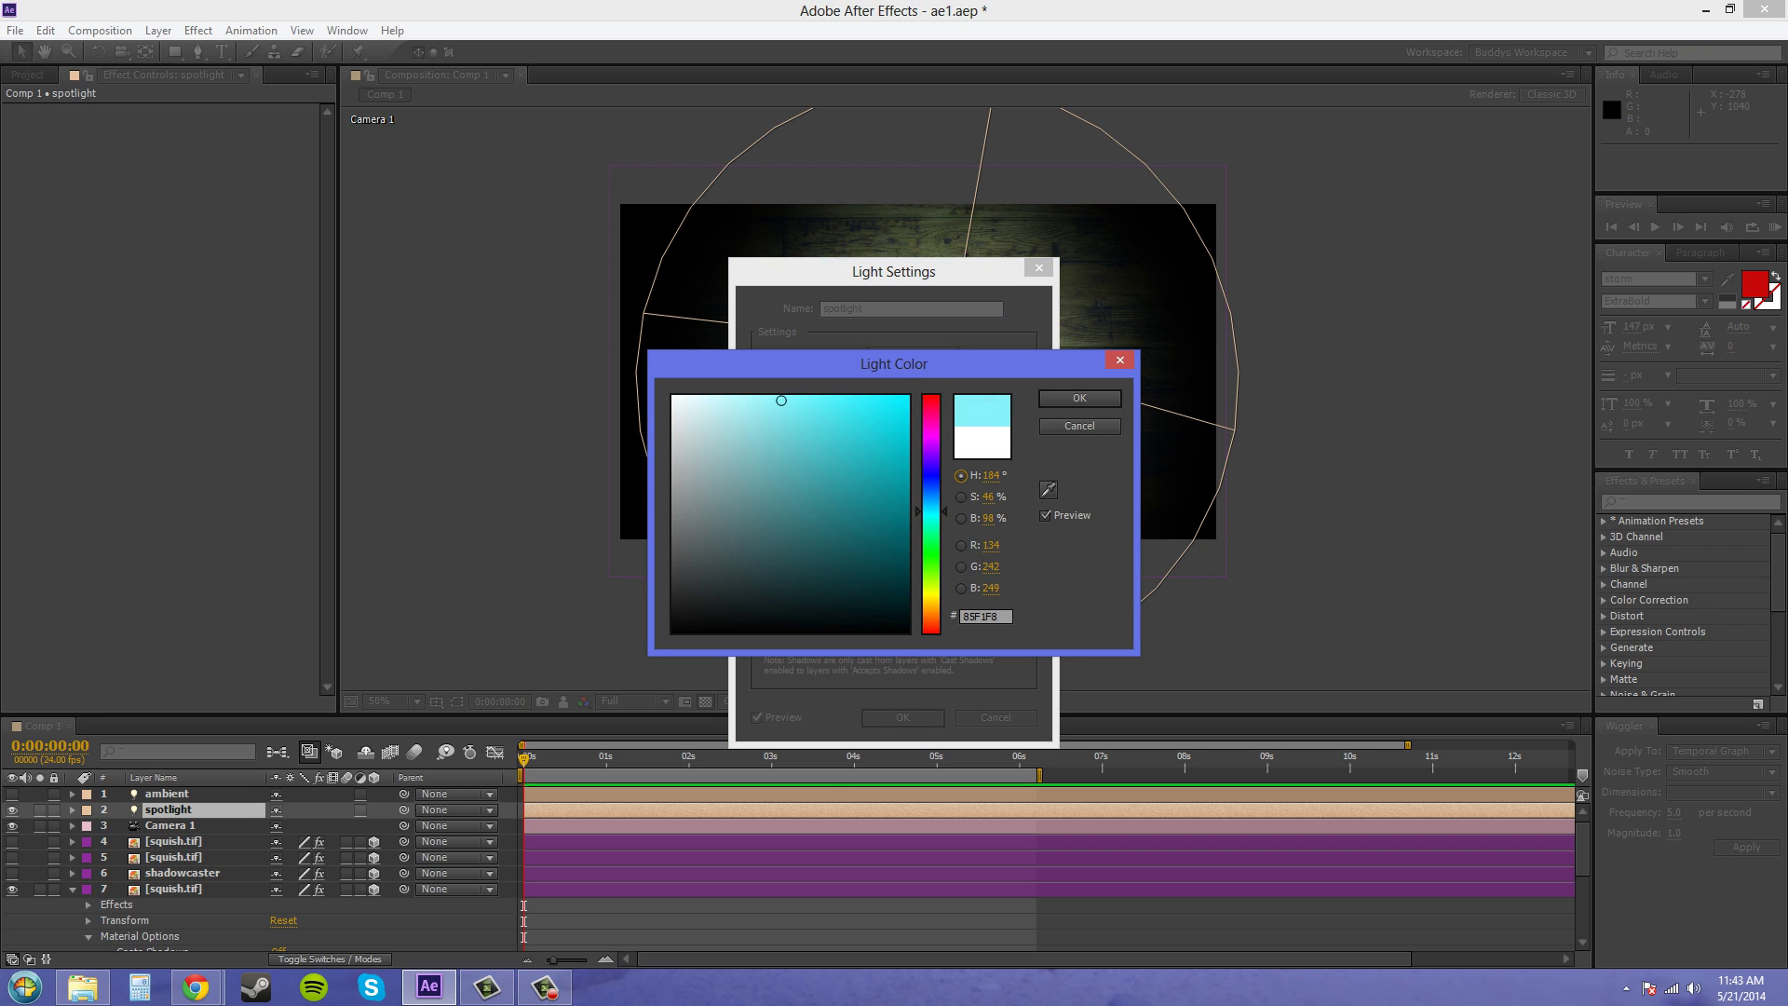
left_click(1080, 398)
key("Return")
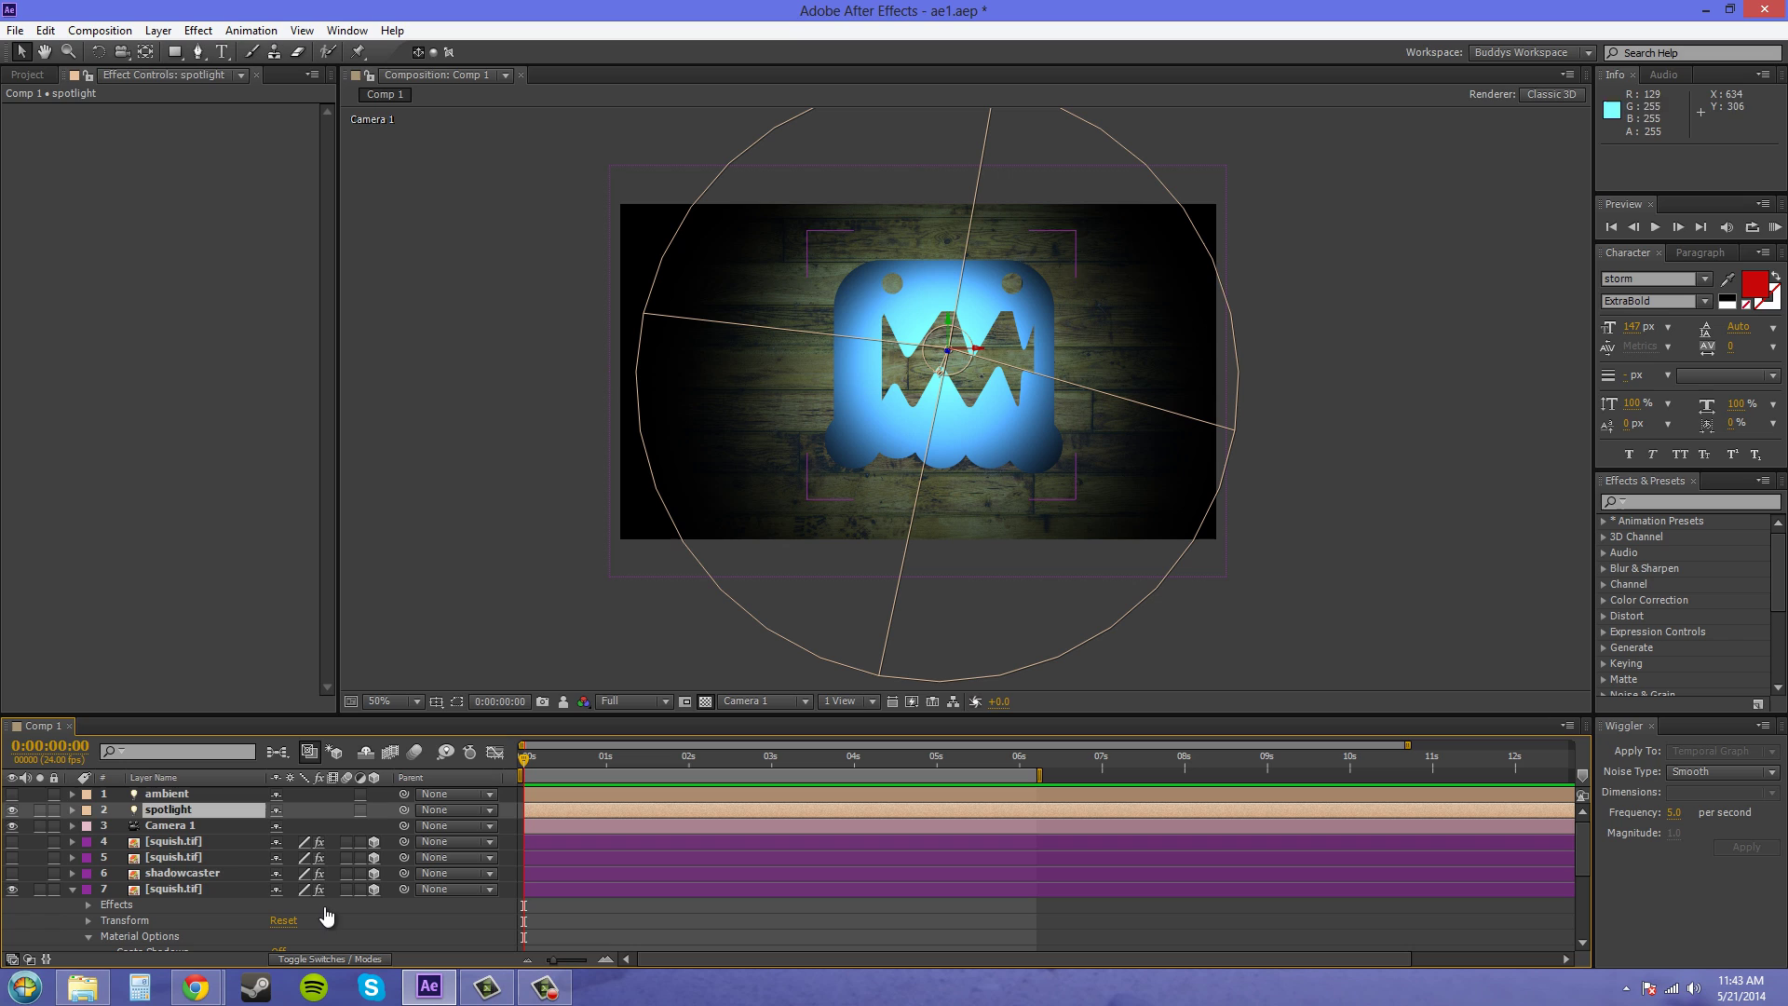
scroll(288, 903, "down", 5)
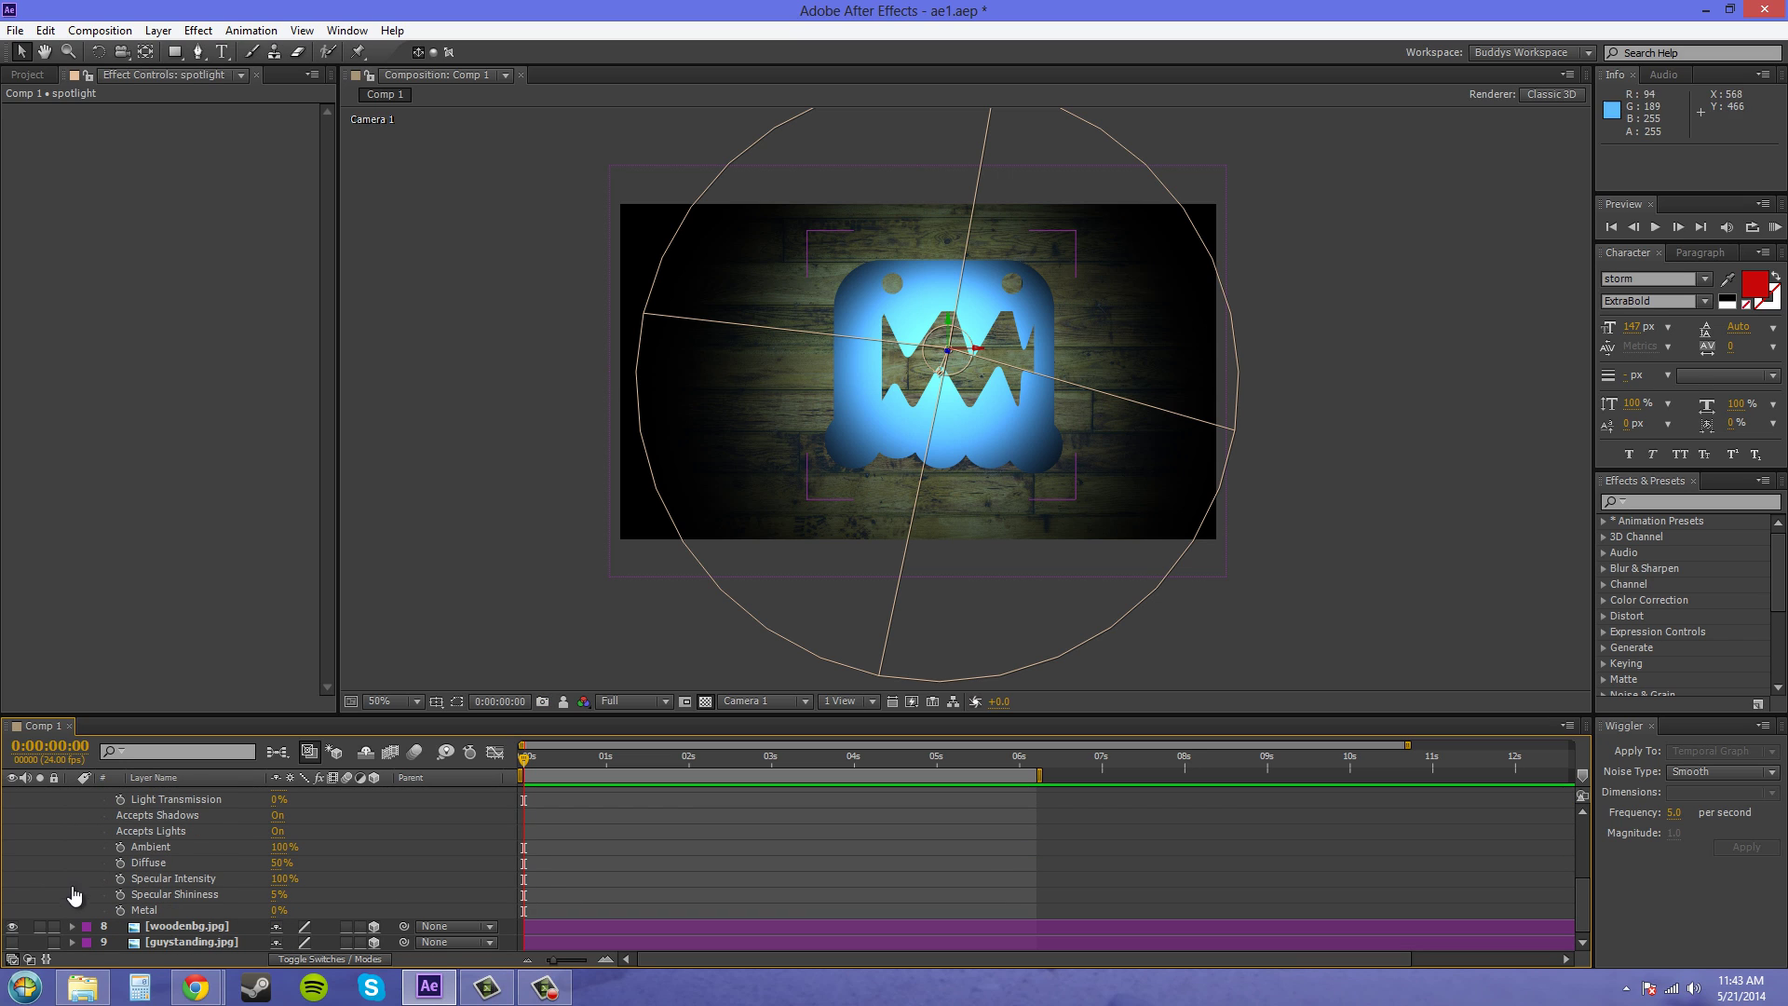
scroll(232, 914, "up", 5)
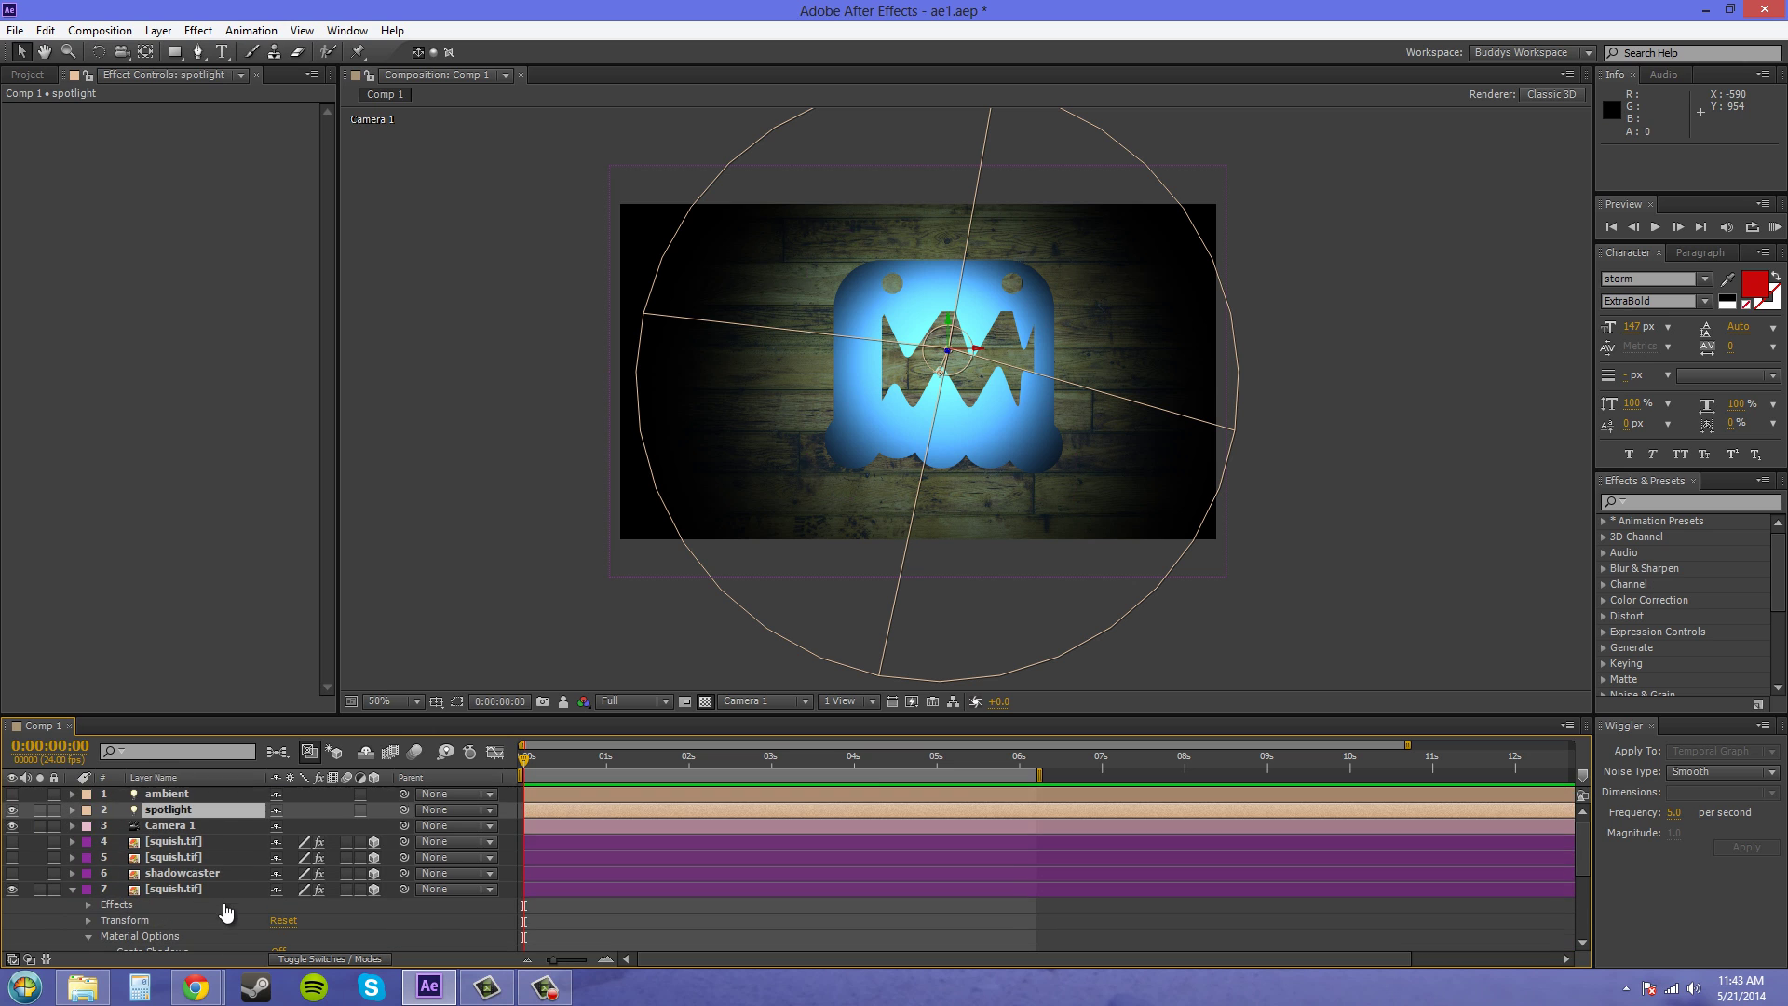
key("ctrl+Up")
key("ctrl+shift+y")
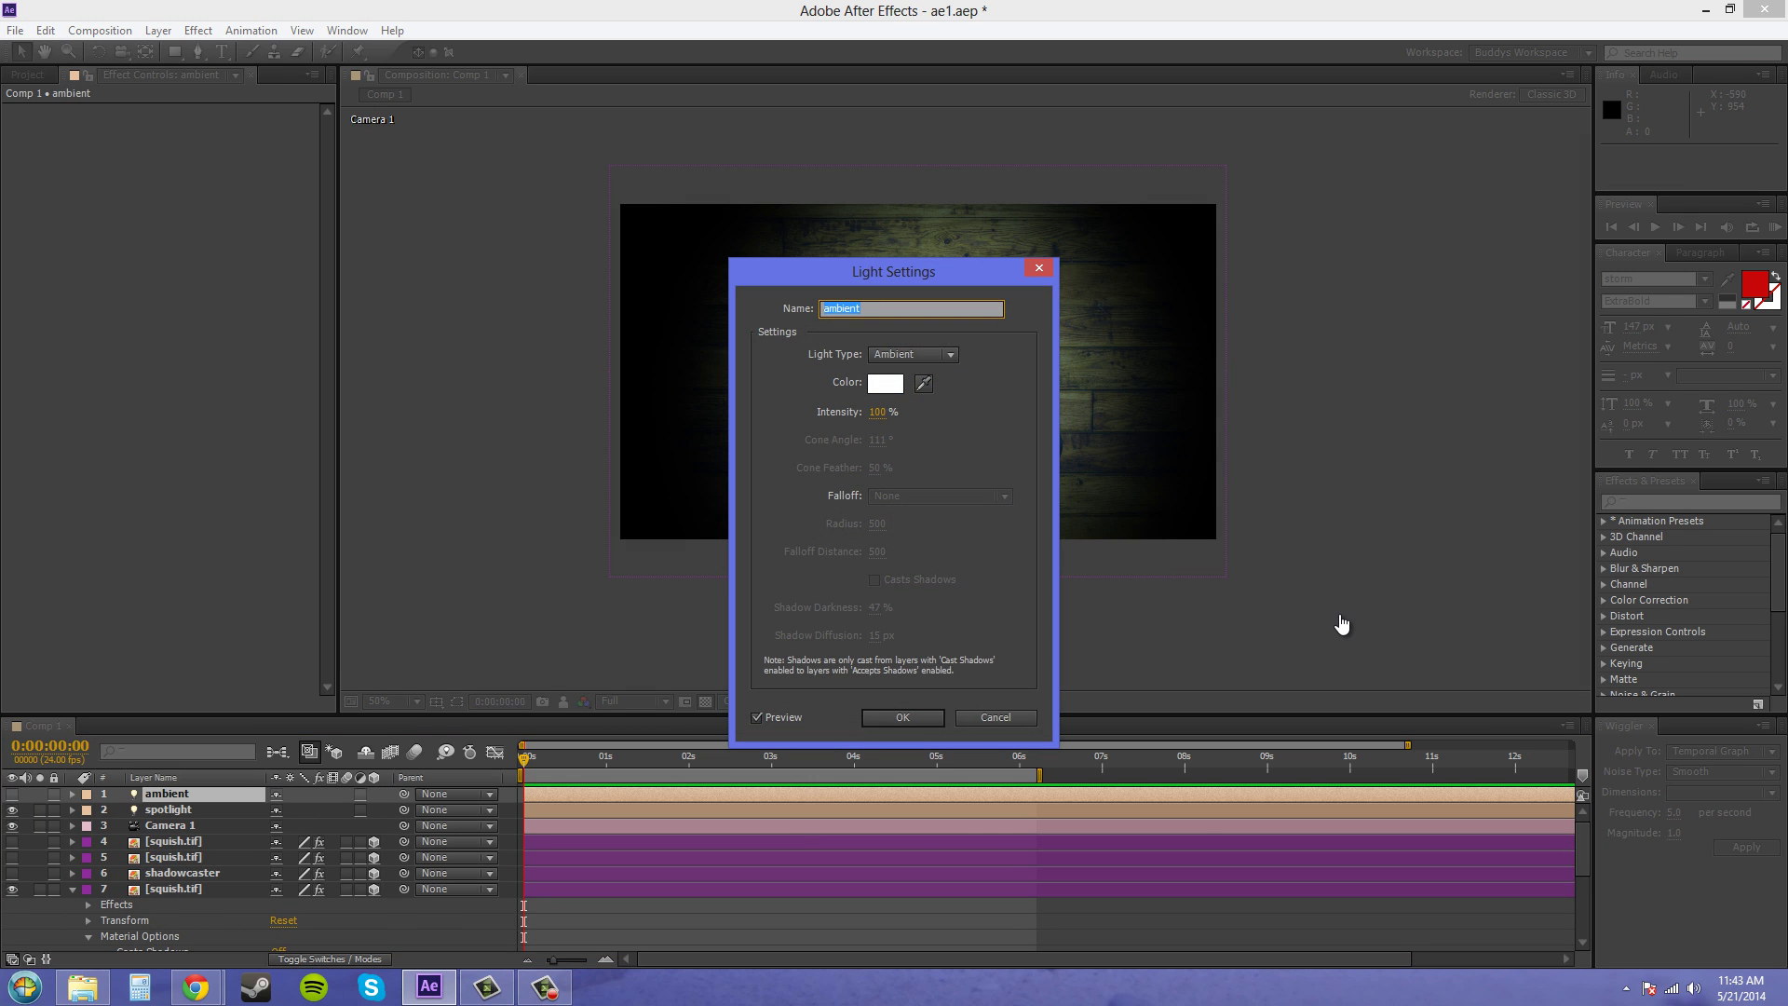
key("Escape")
Change the spotlight's color in its light settings to pink, RGB 249, 134, 166
key("ctrl+Down")
key("ctrl+shift+y")
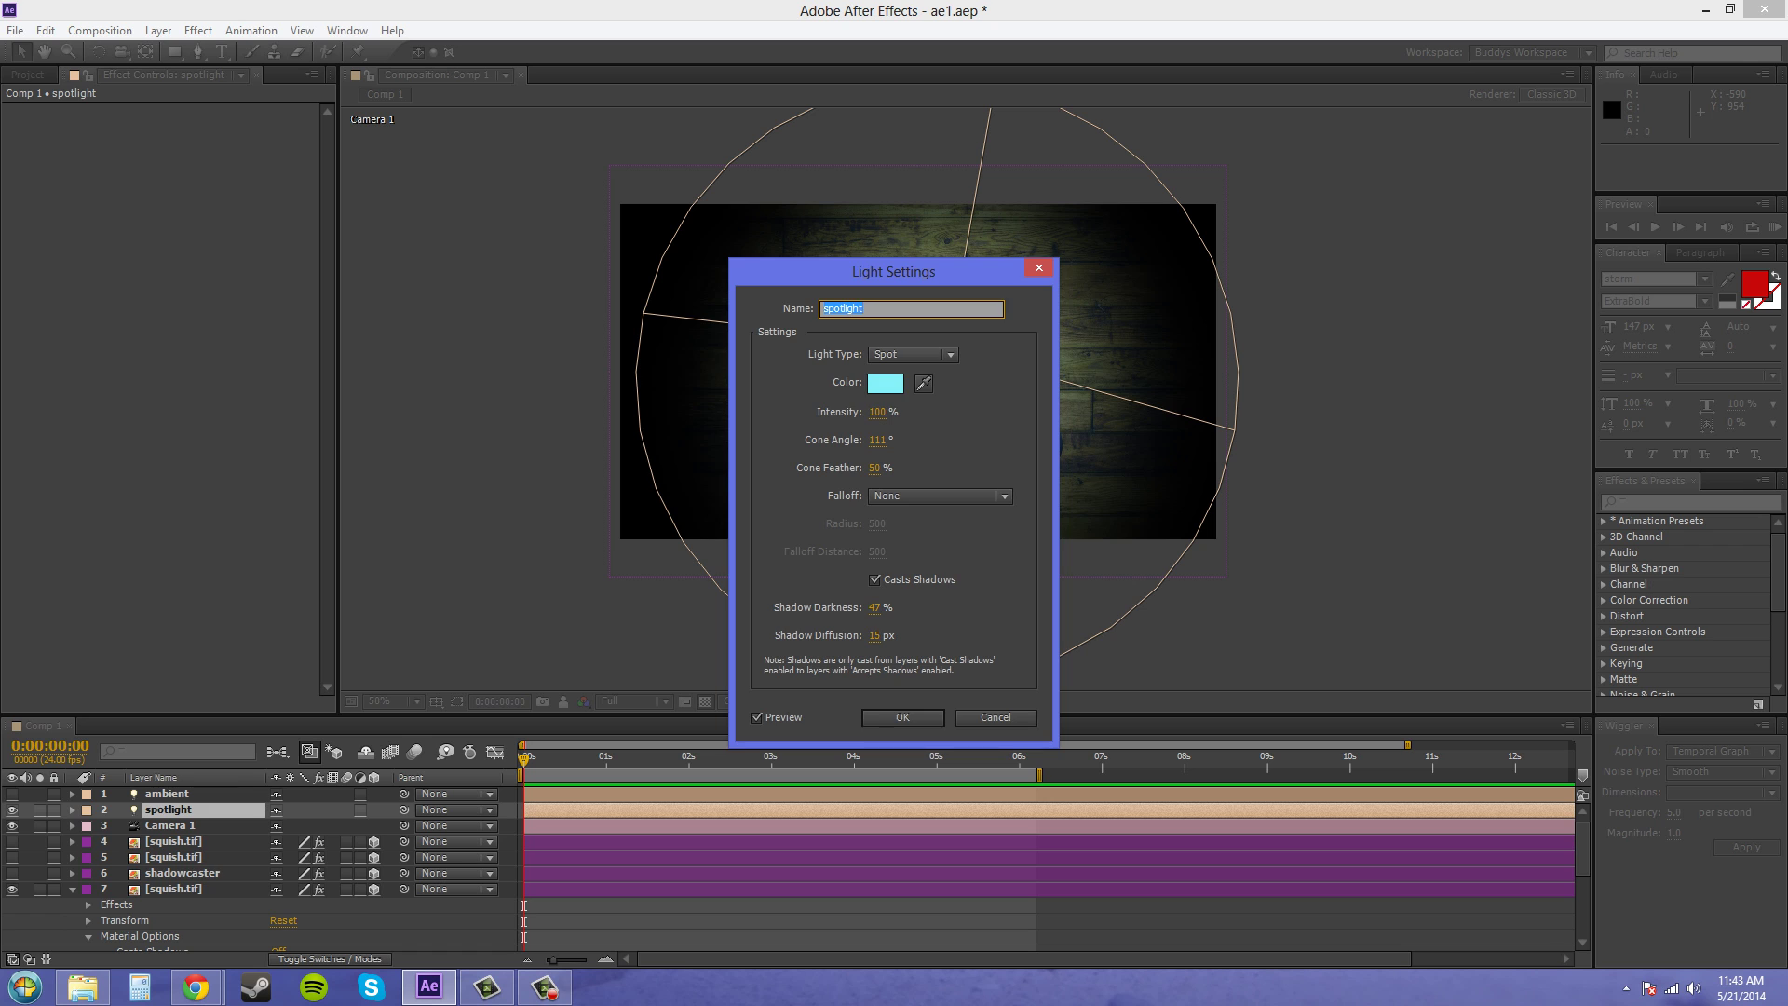
left_click(884, 383)
left_click(930, 405)
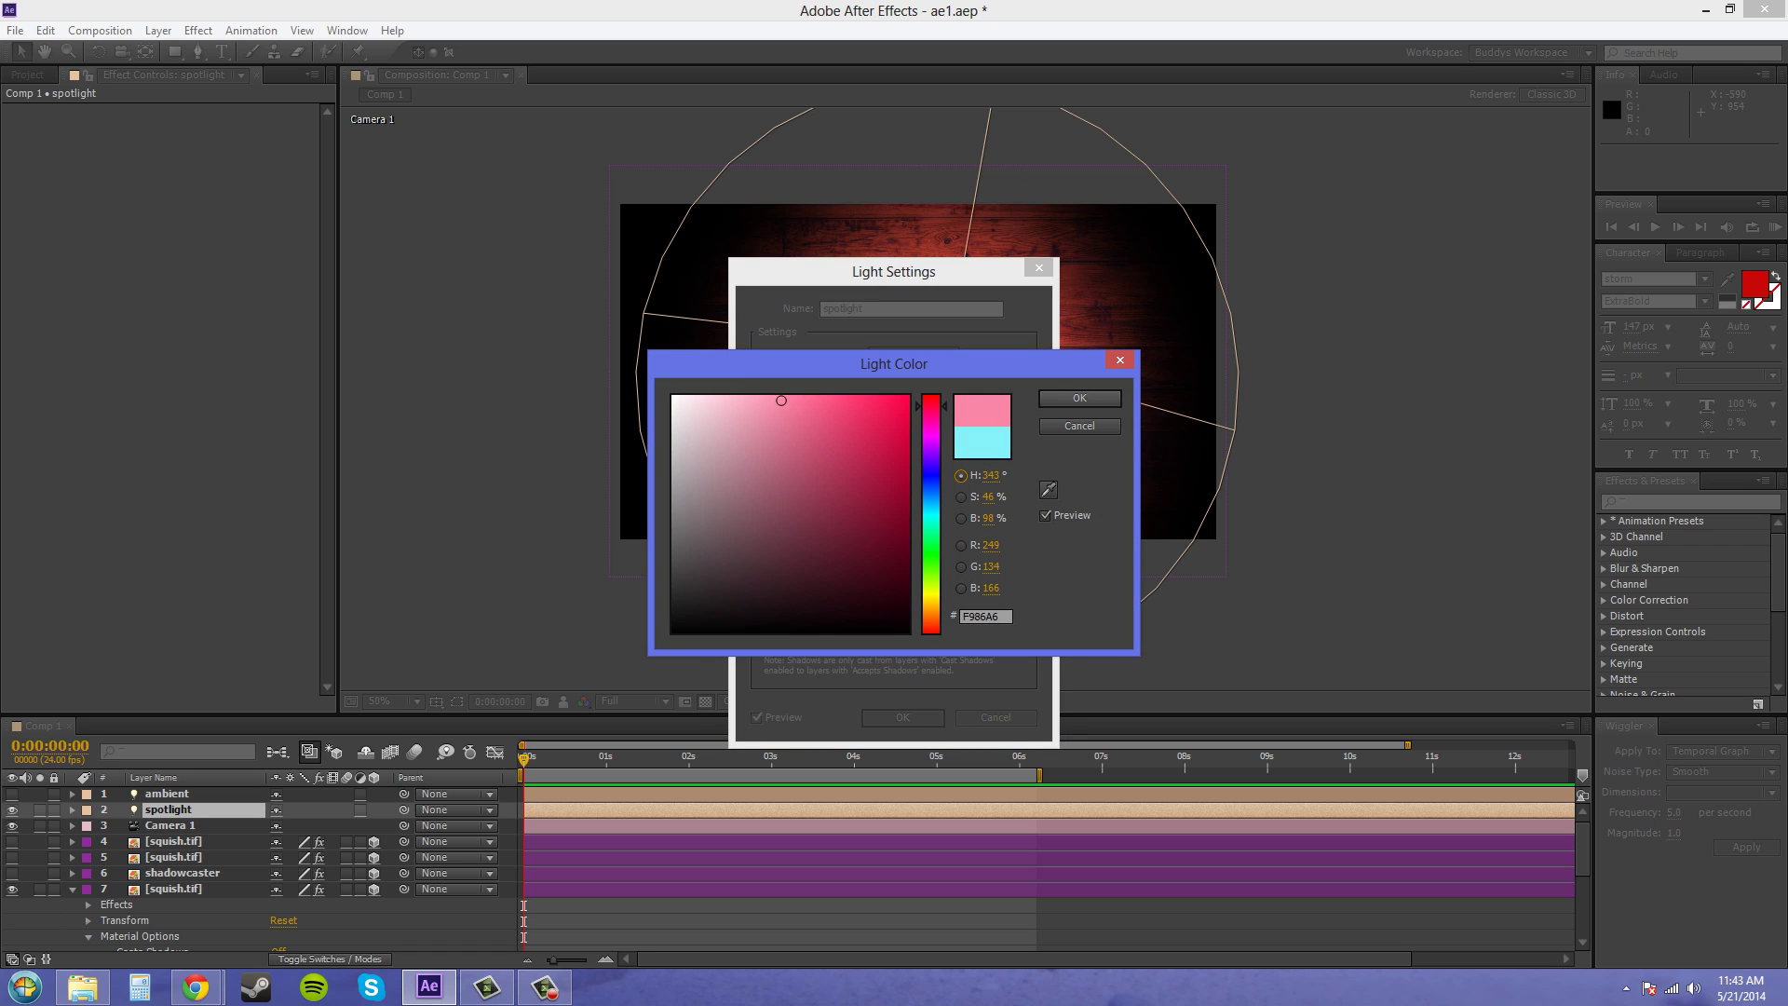
left_click(1078, 398)
key("Return")
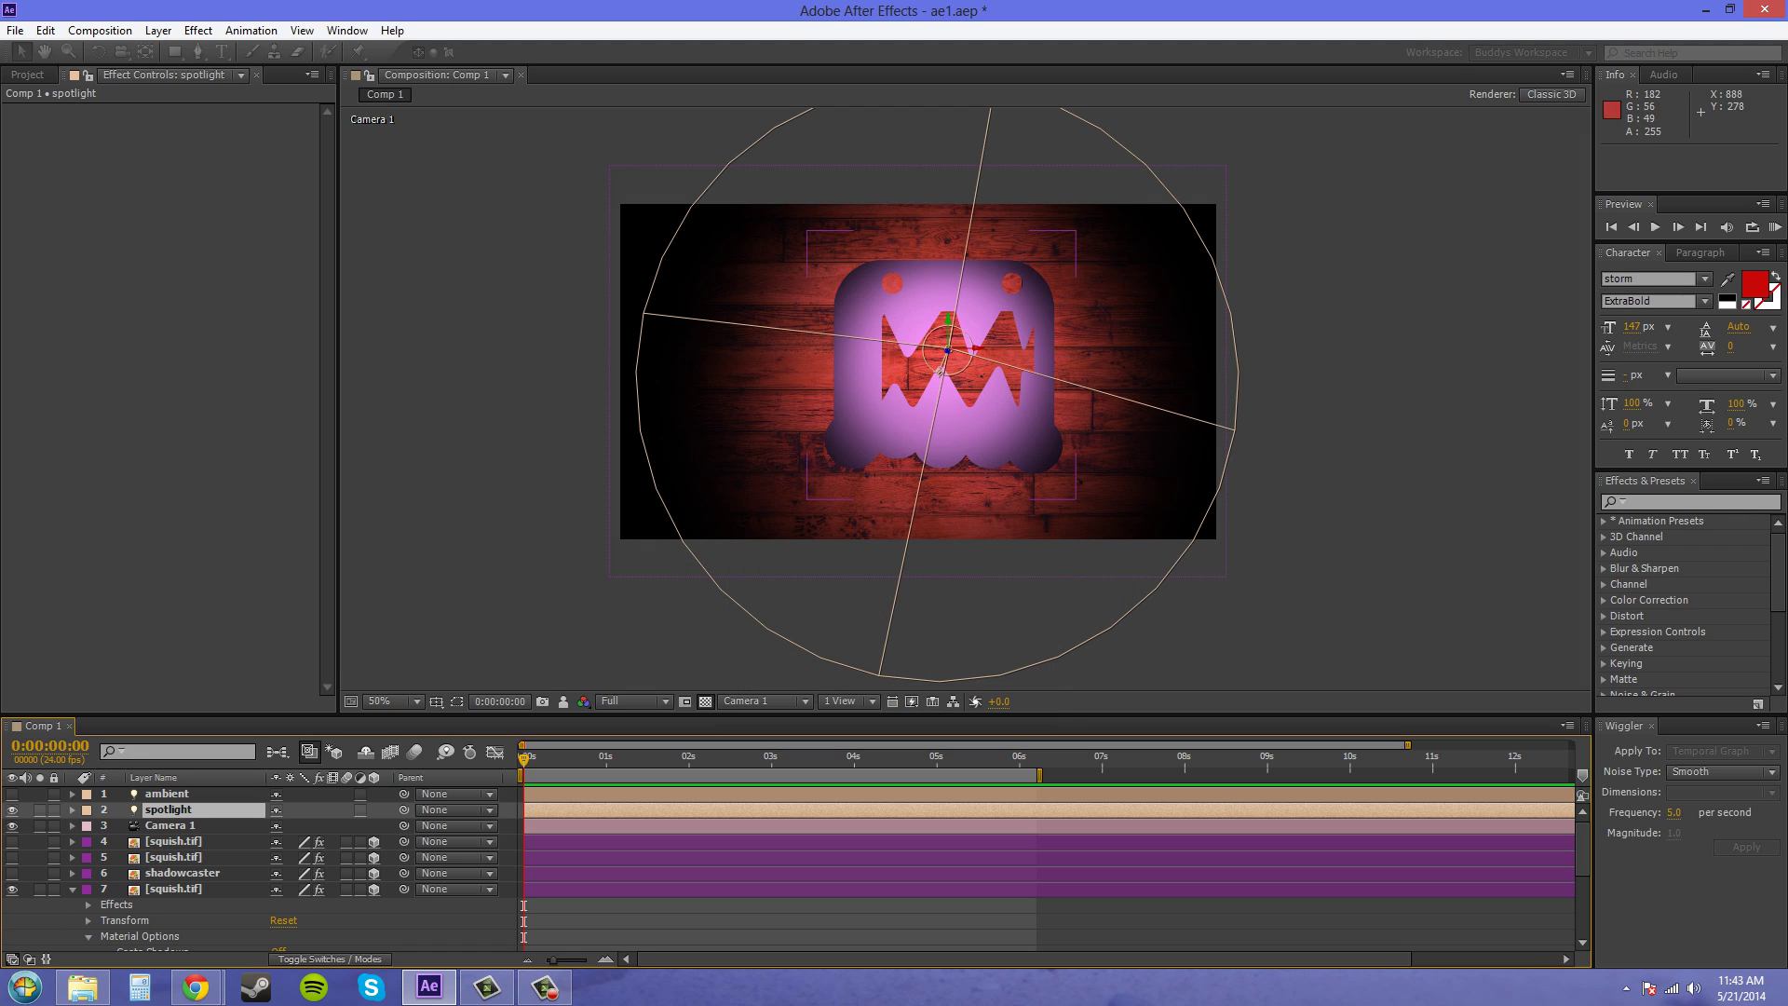
Set the visible squish.tif layer's Metal value to 100% in its material options
scroll(926, 465, "down", 3)
scroll(925, 465, "up", 4)
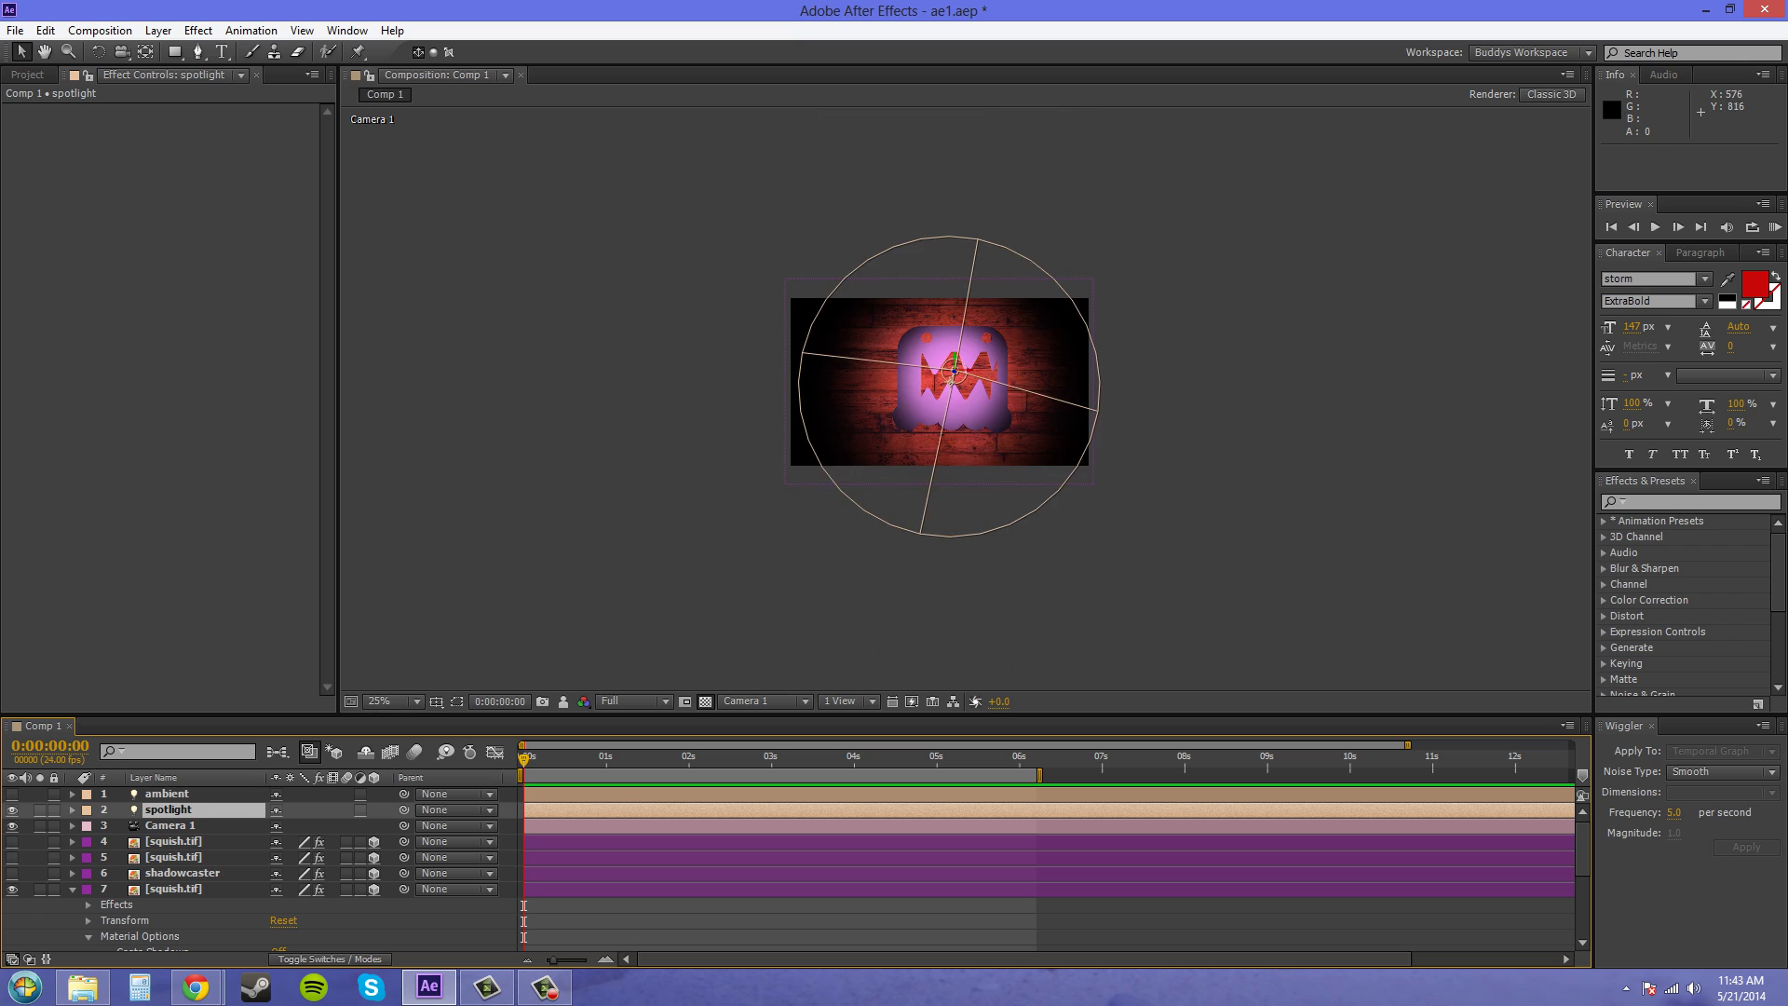
scroll(926, 464, "down", 1)
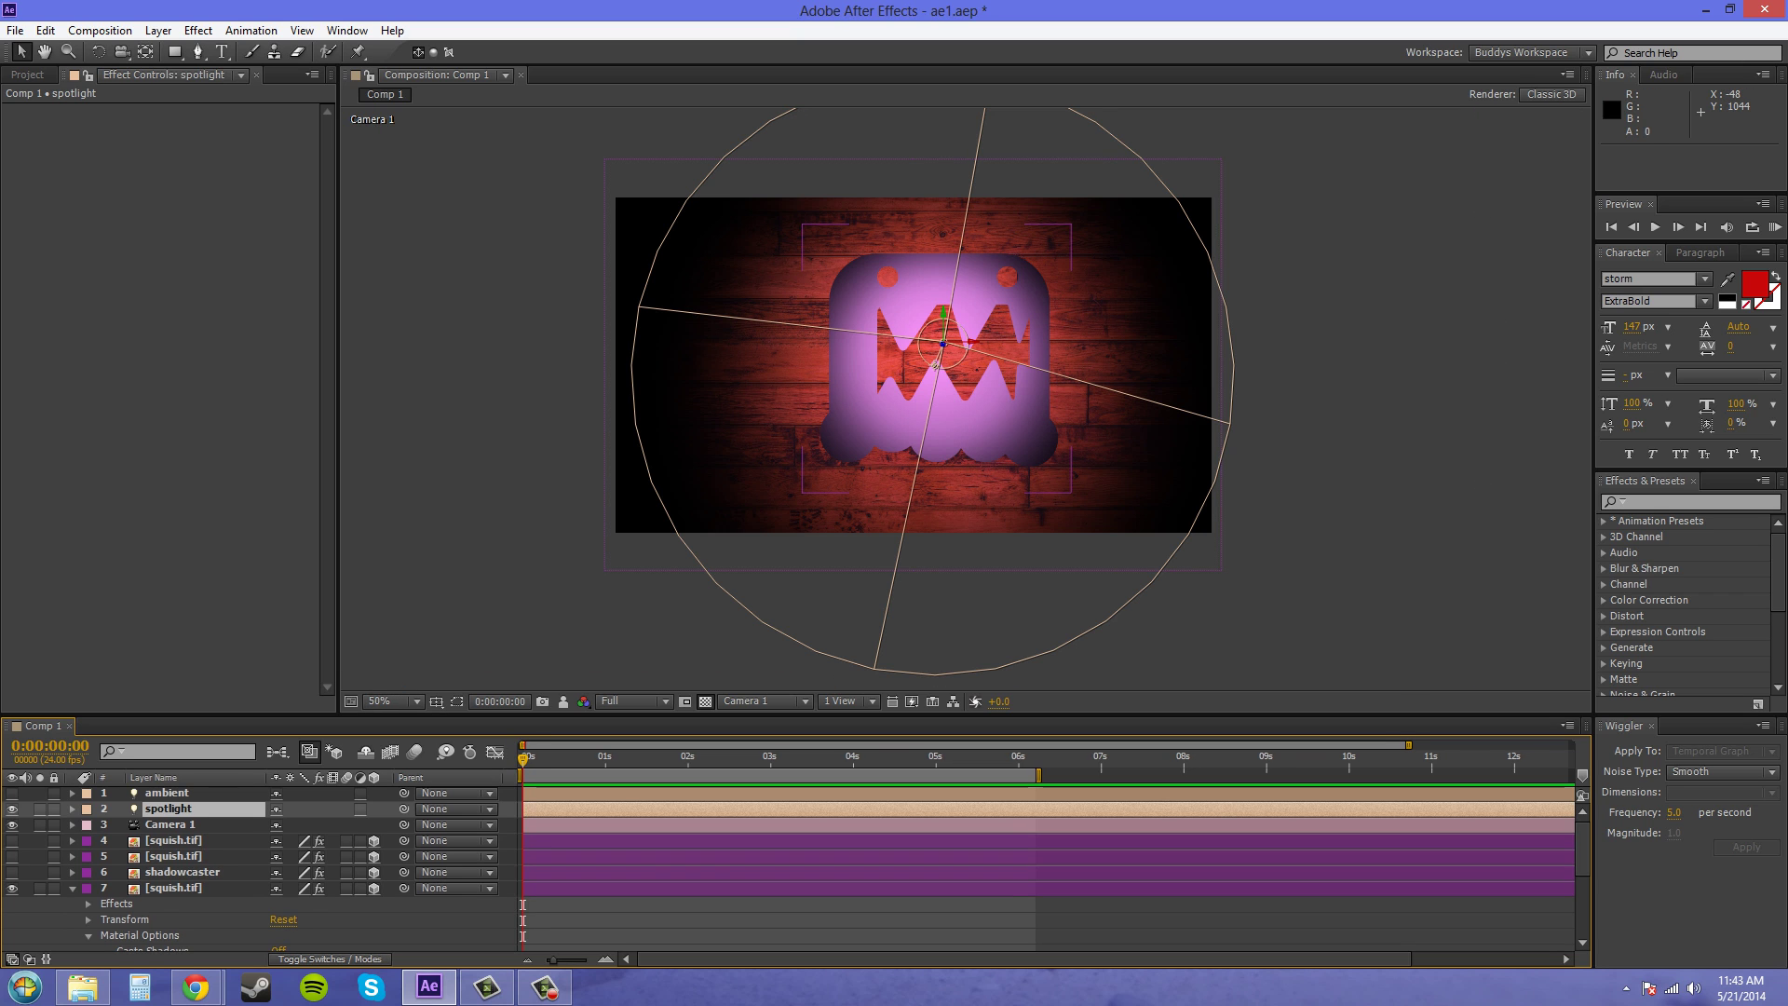
scroll(280, 857, "down", 3)
scroll(279, 871, "down", 8)
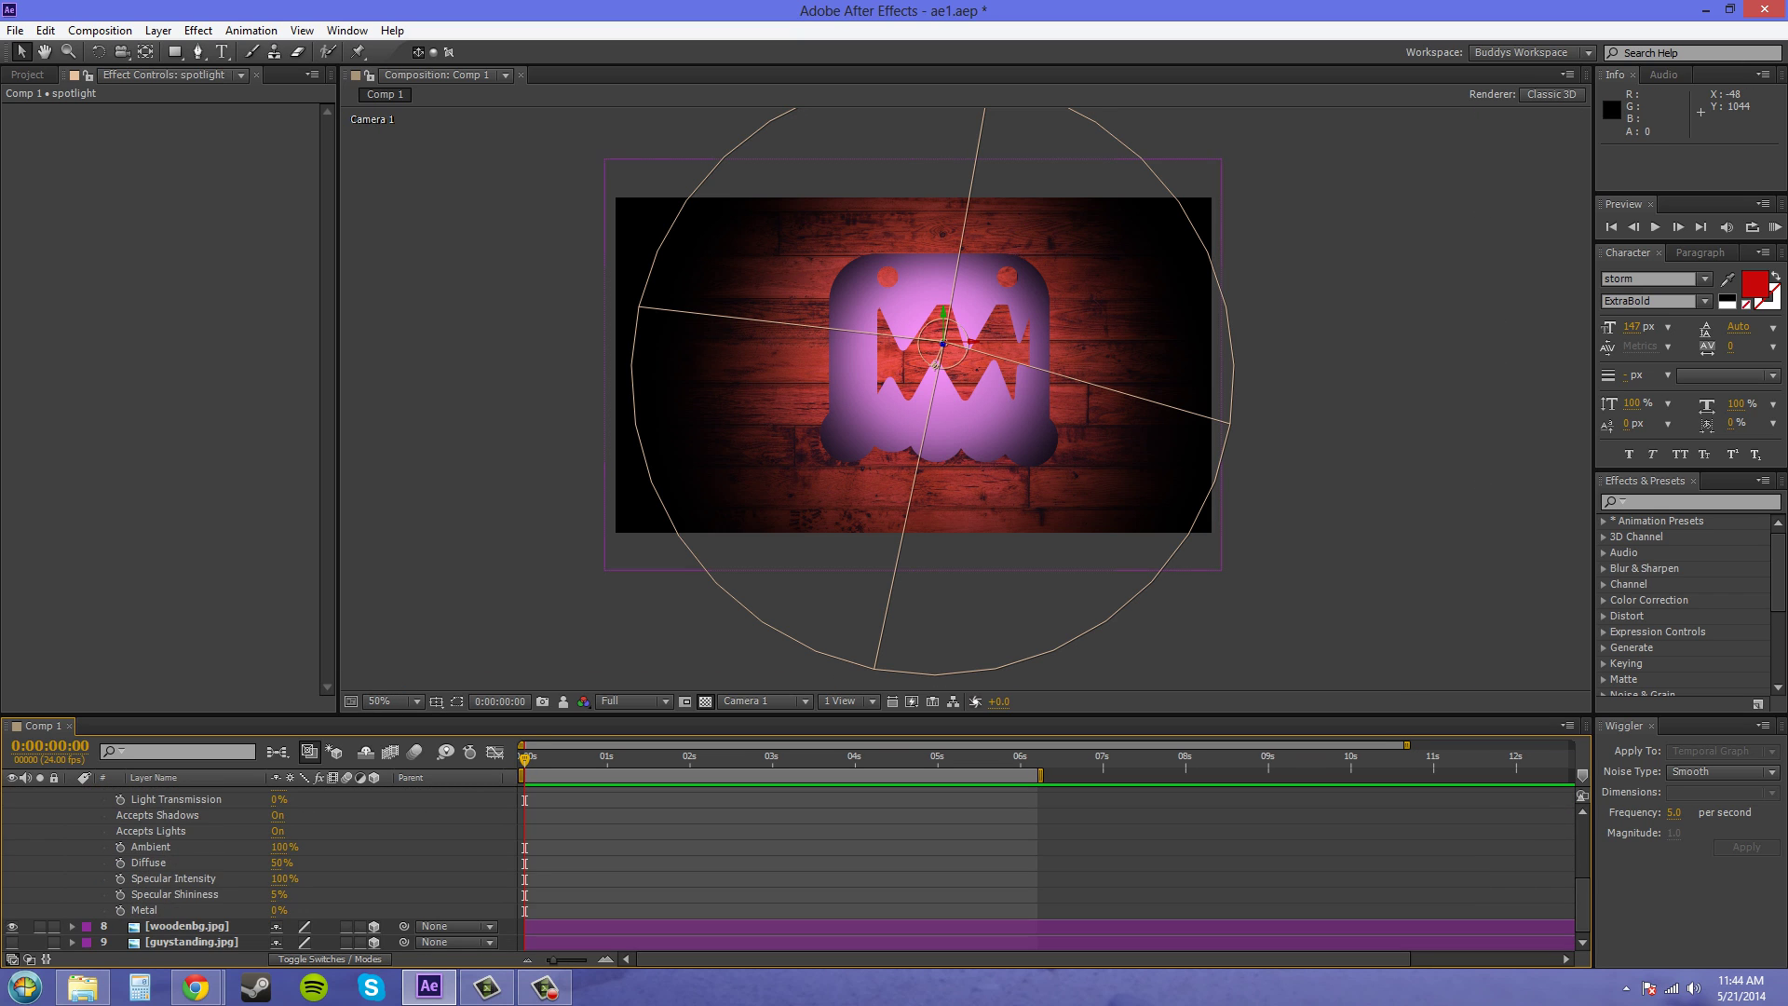
left_click_drag(278, 910, 378, 910)
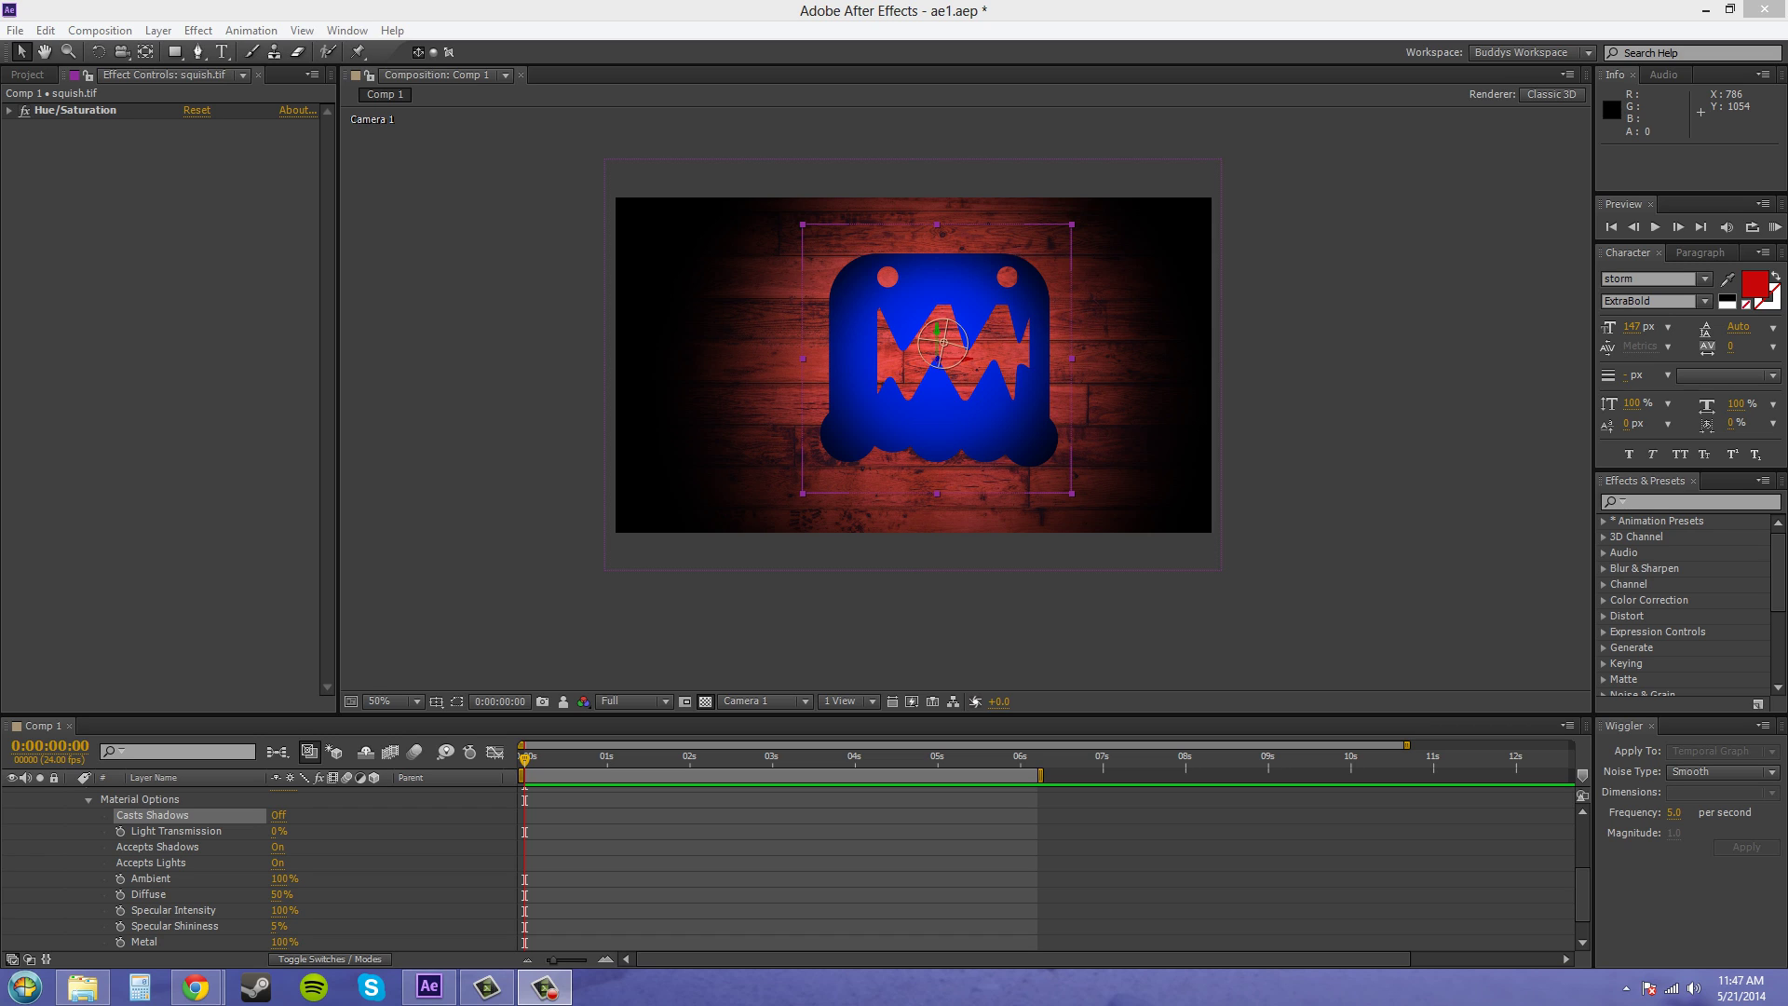
Collapse the squish.tif layer's properties in the timeline and review the spotlight's light settings without changing them
scroll(791, 869, "up", 5)
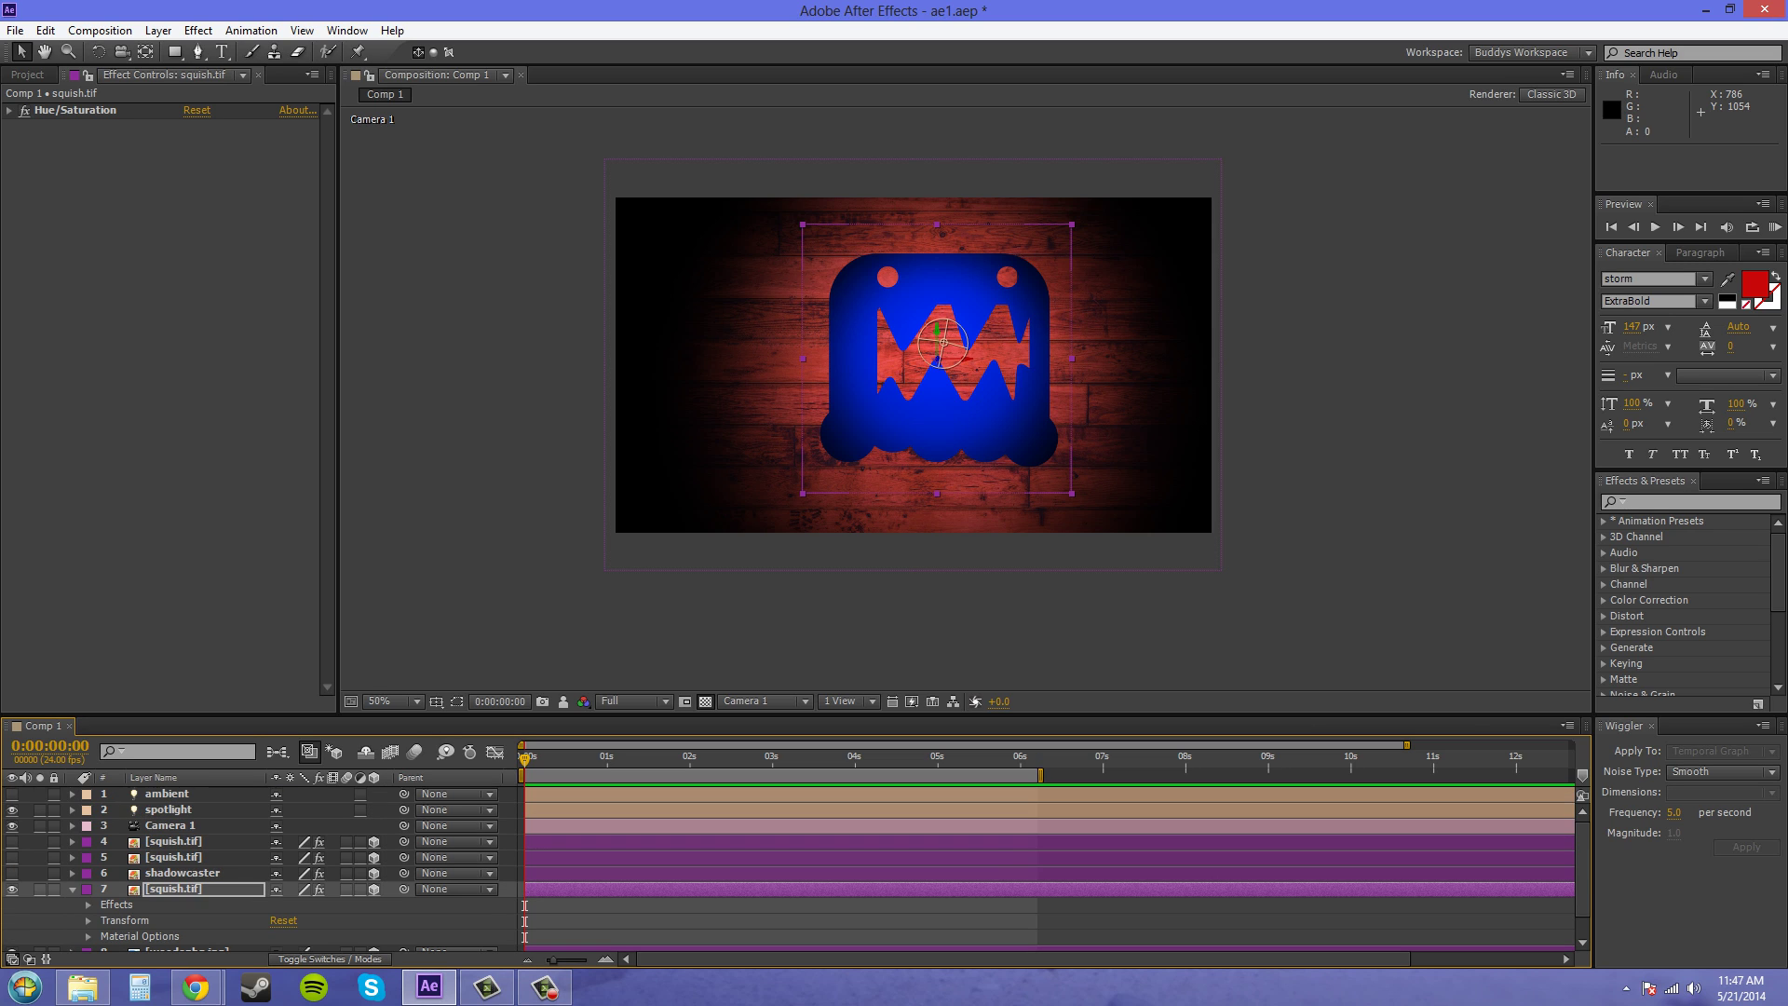
key("u")
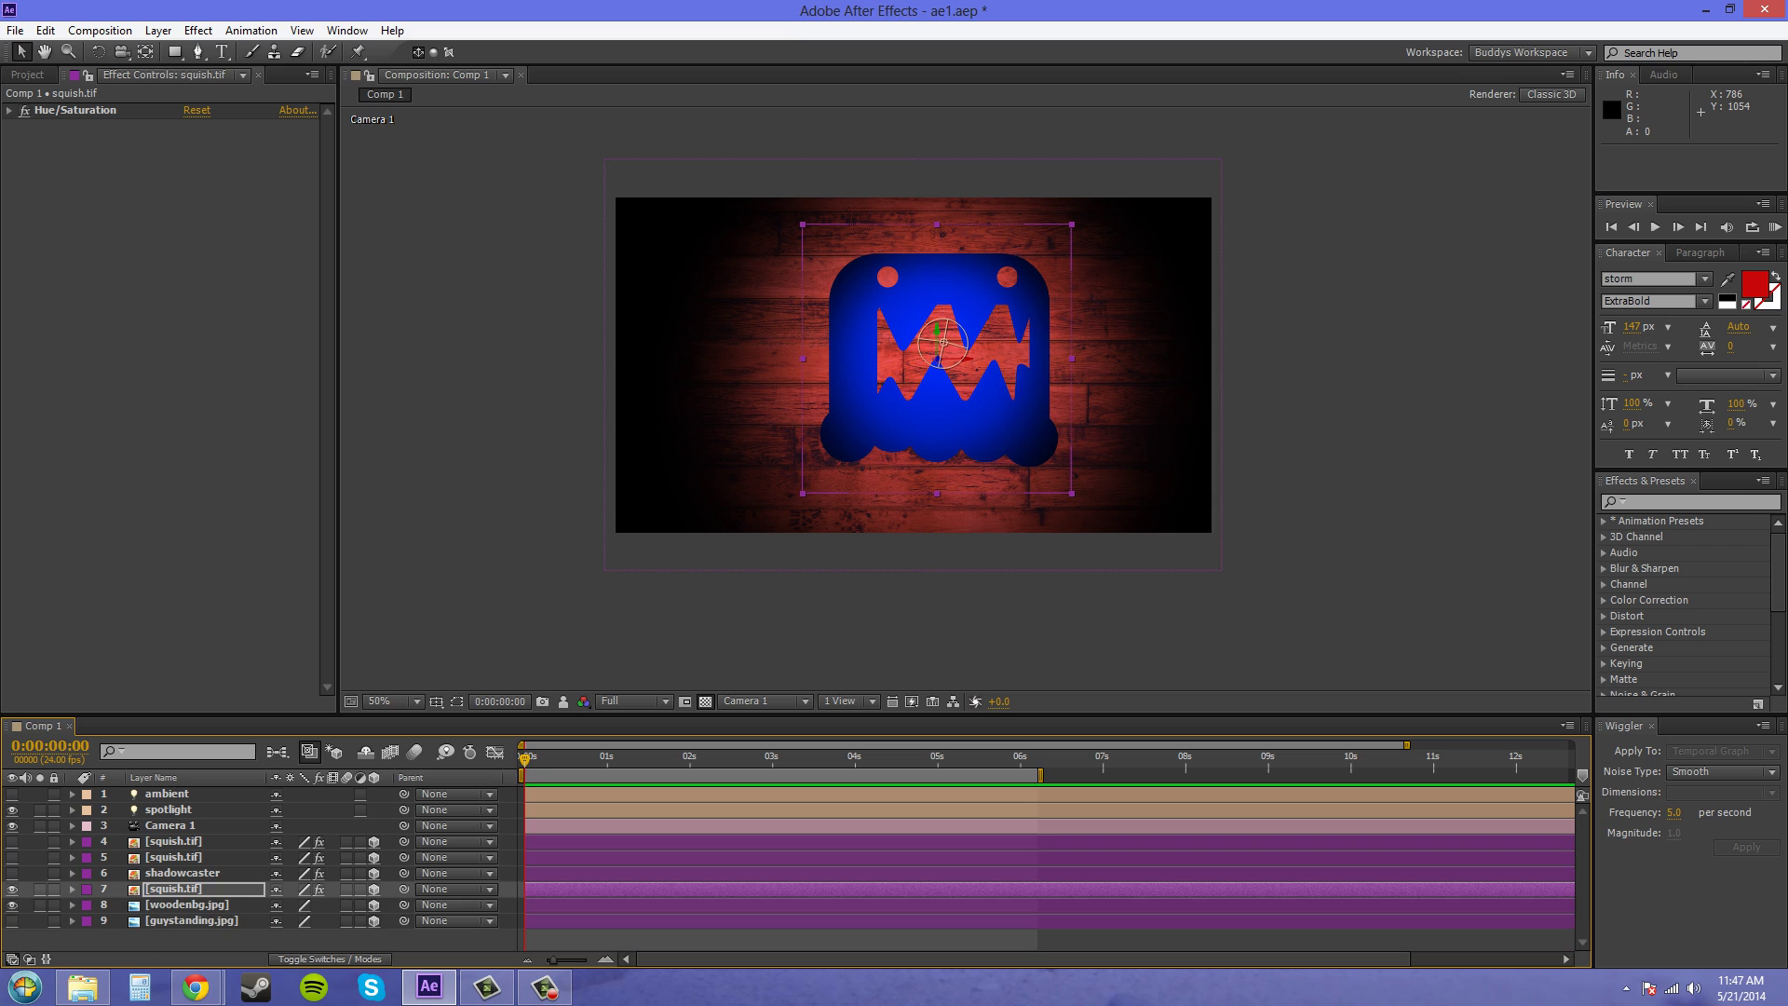
double_click(167, 810)
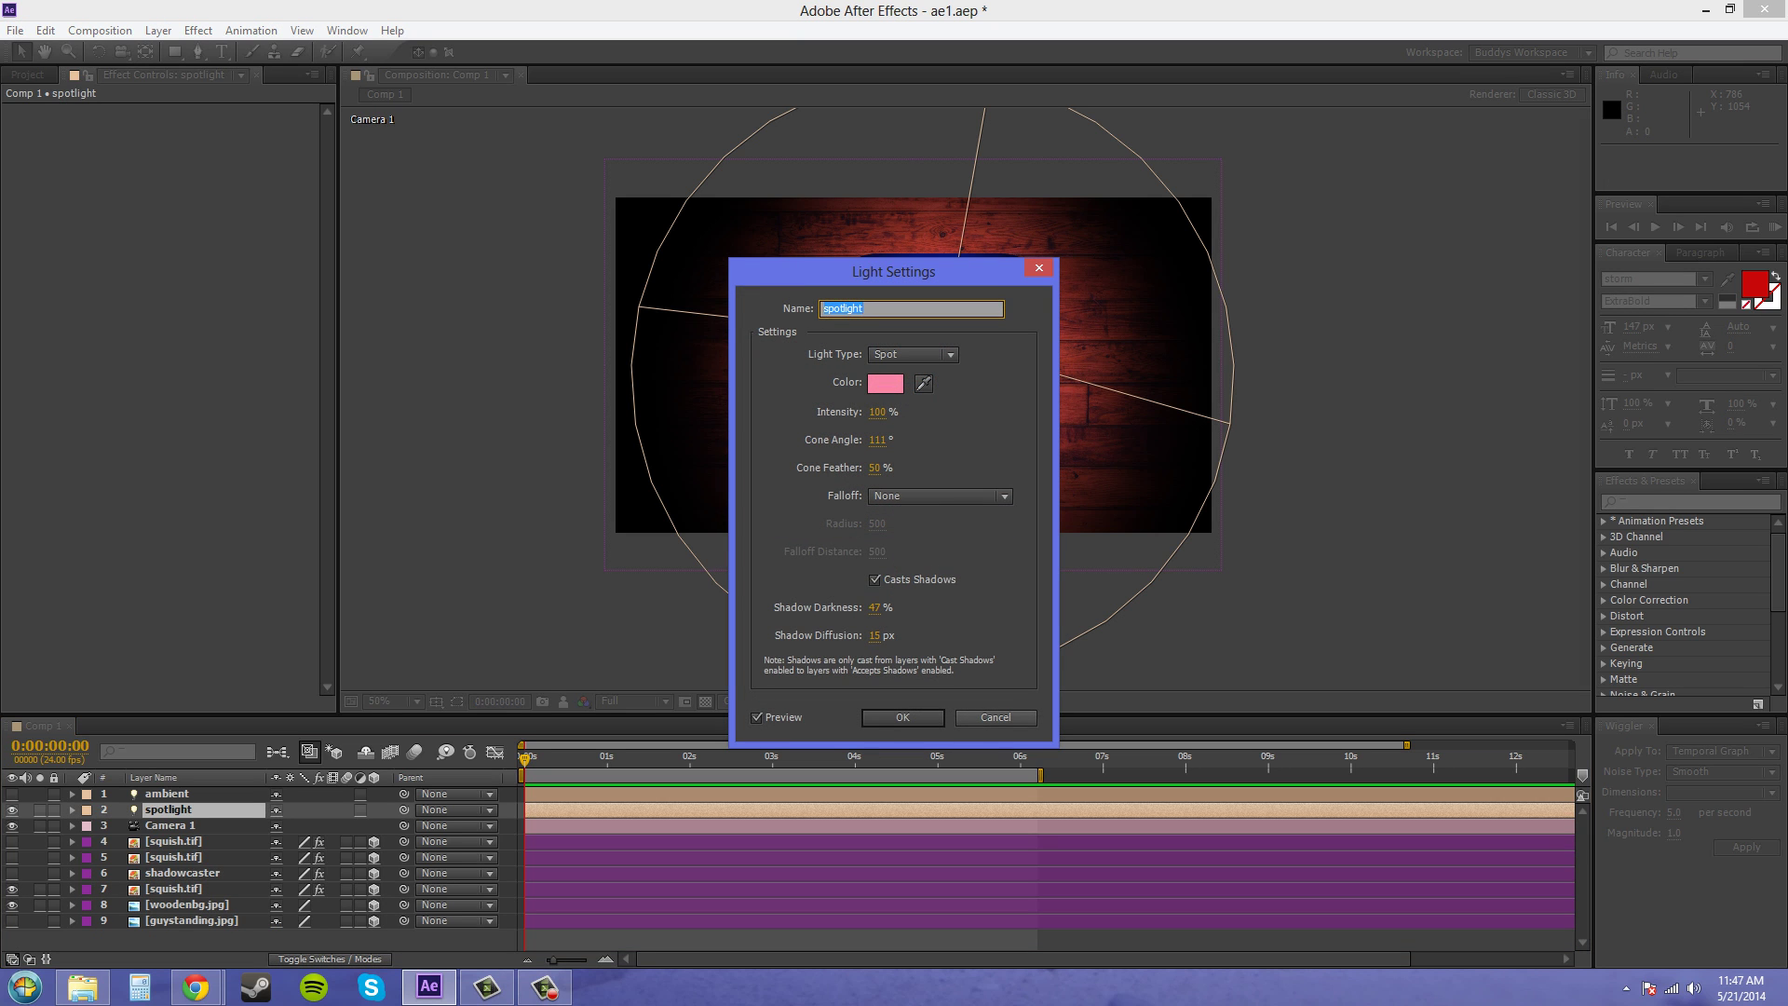
key("Return")
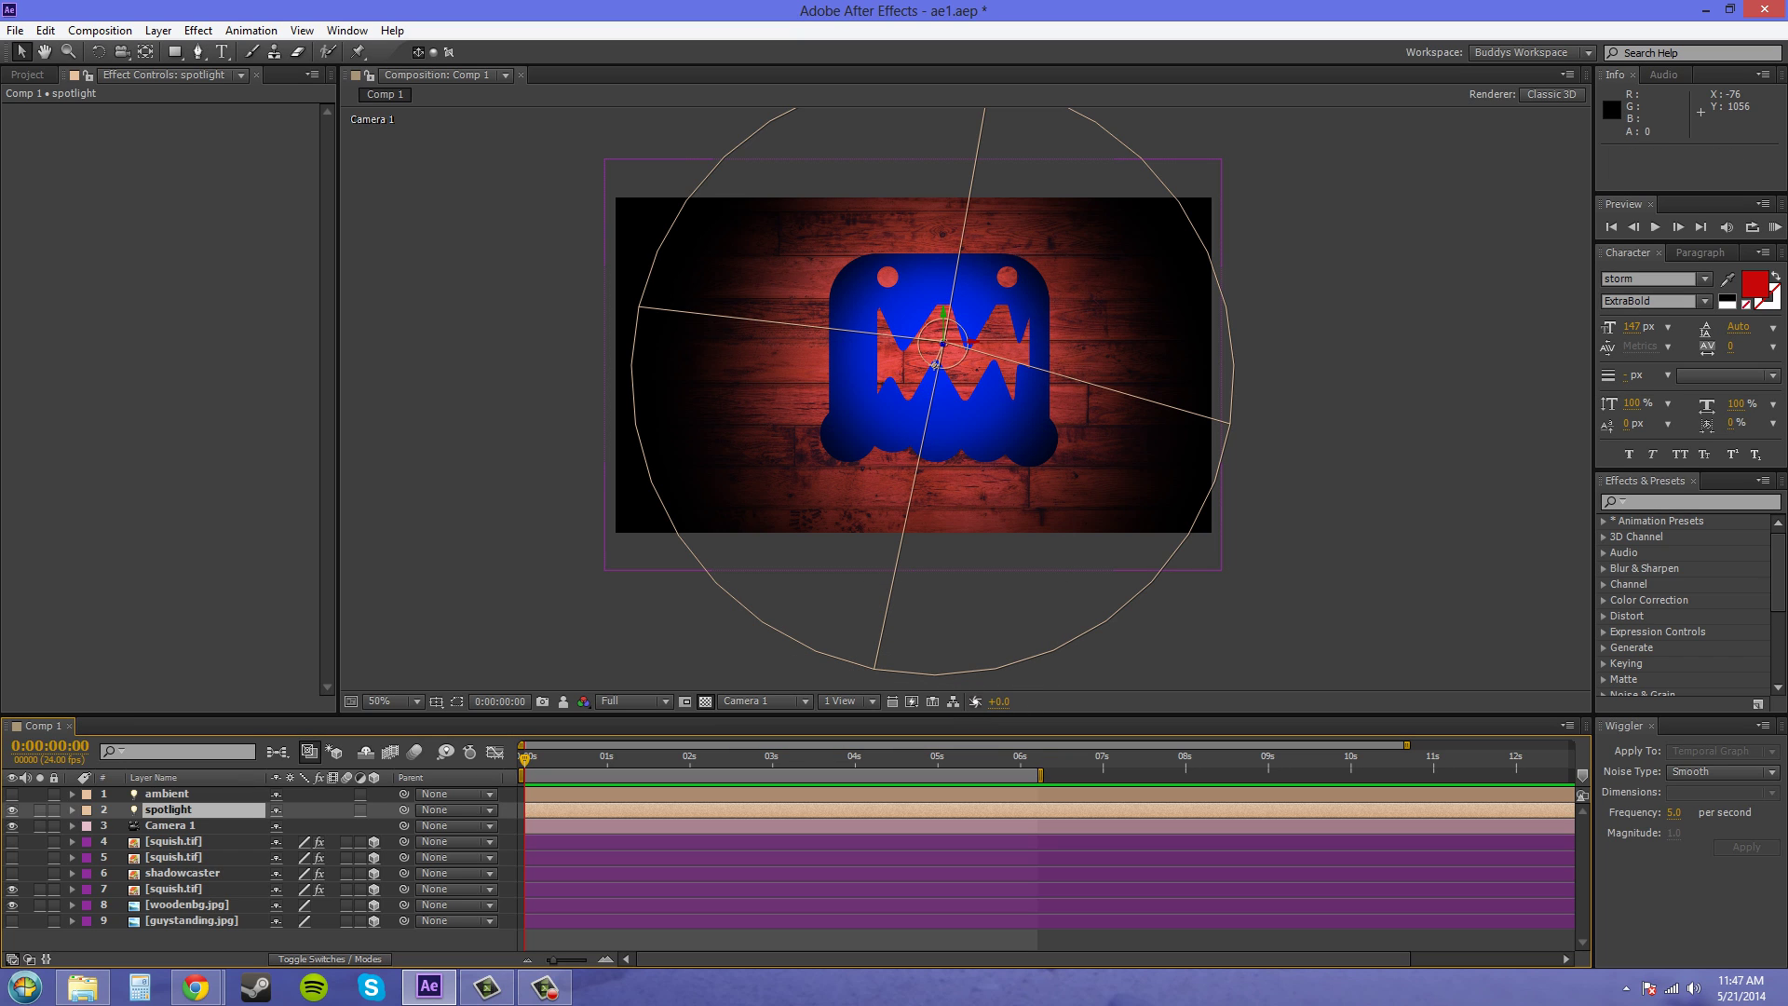